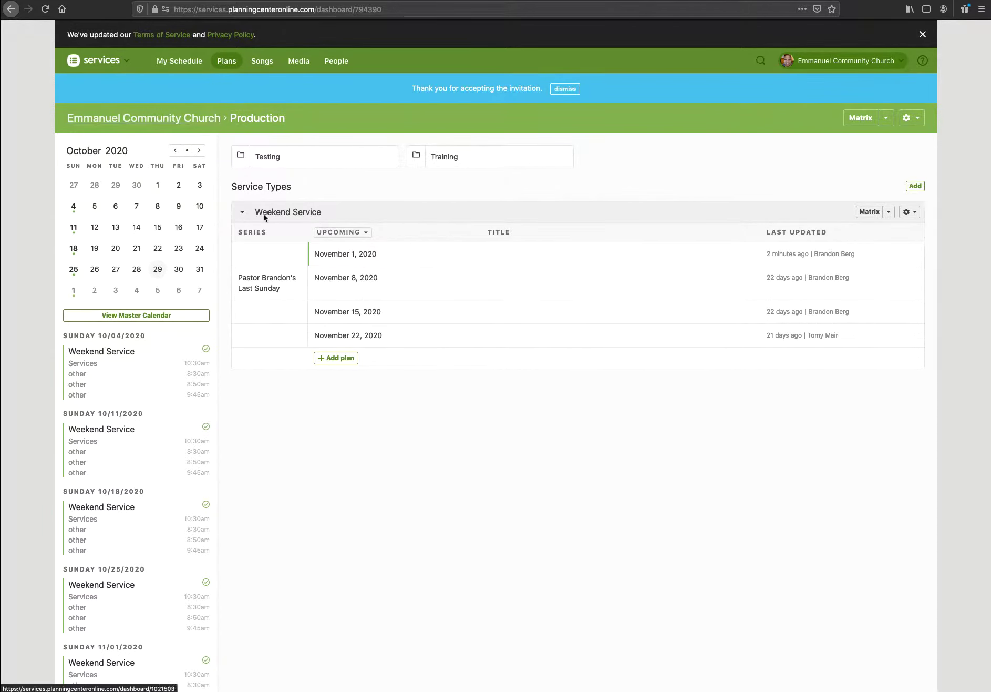
Step: Reopen the Production folder from the church's top level and review the quantity, starting date and template options for a new Weekend Service plan
left_click(195, 122)
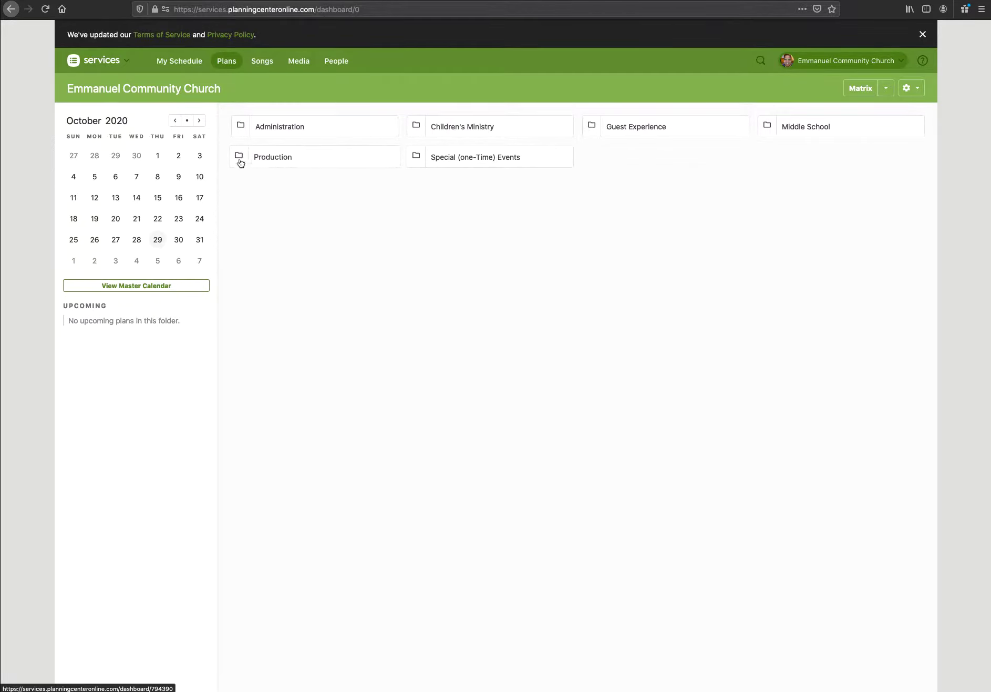
left_click(282, 161)
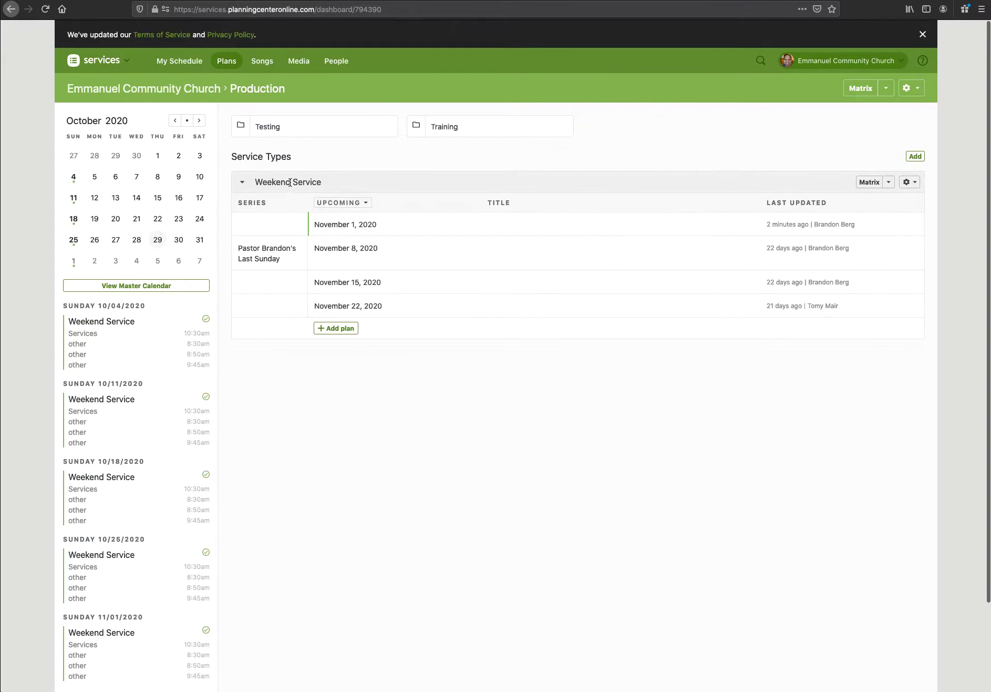
left_click(342, 330)
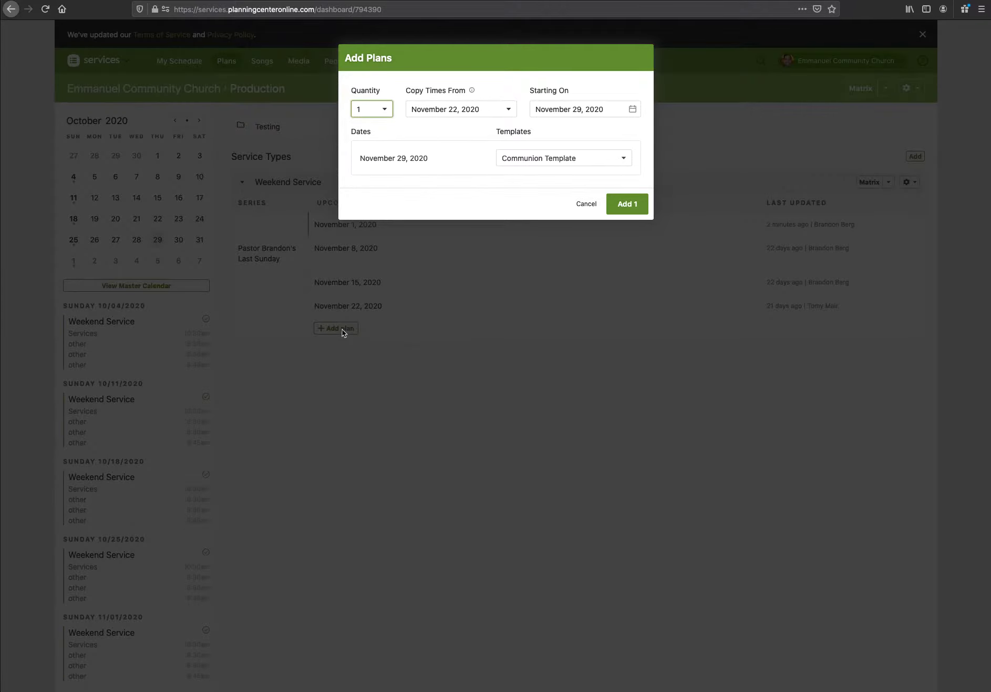
left_click(386, 109)
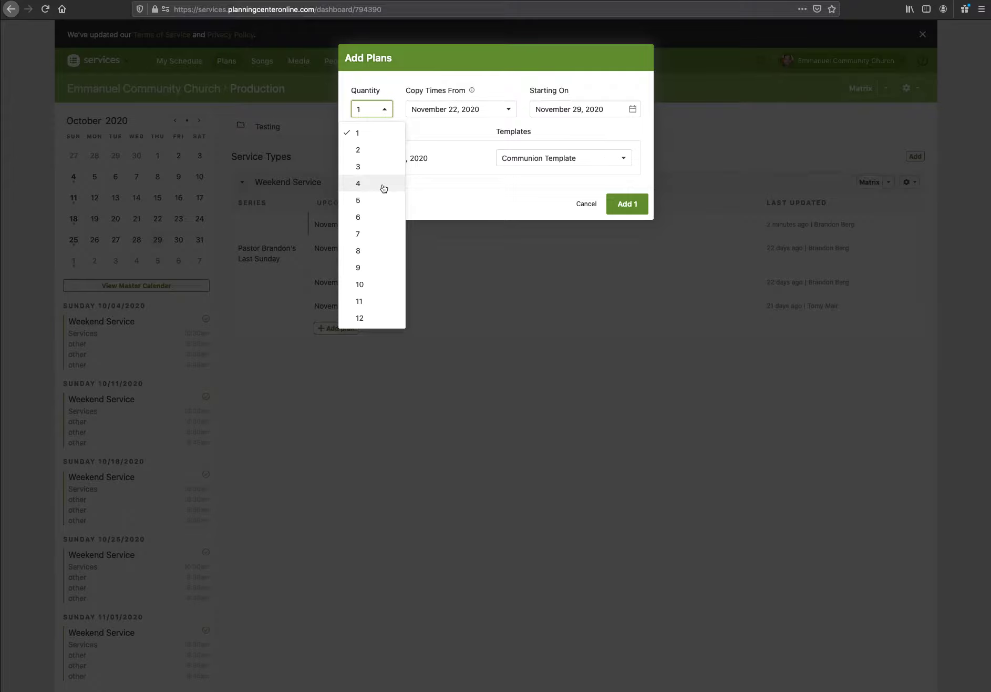
left_click(452, 135)
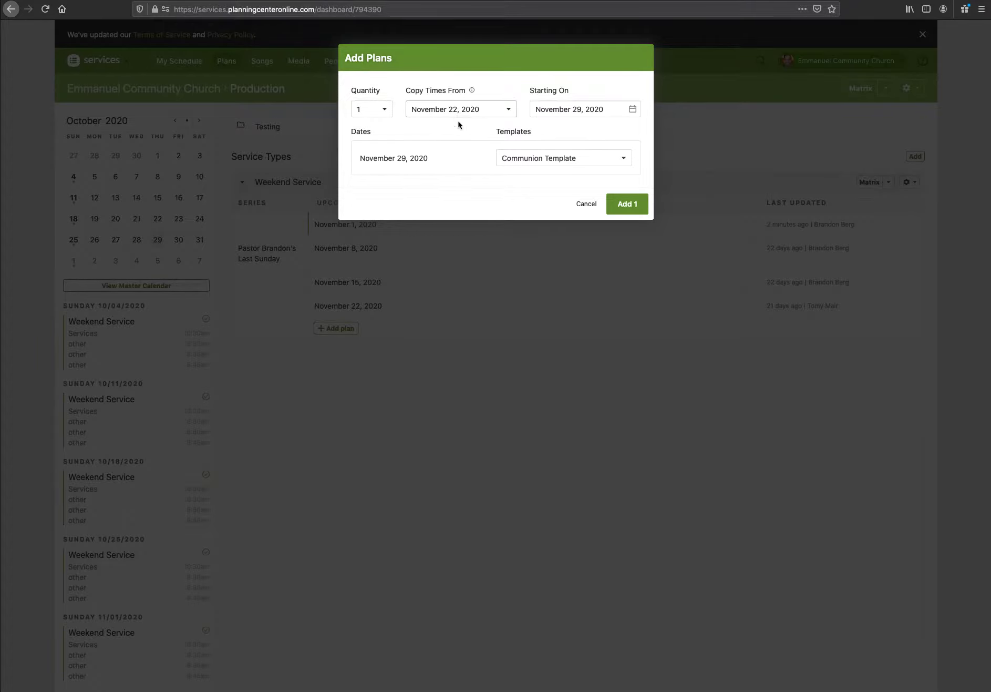
left_click(633, 109)
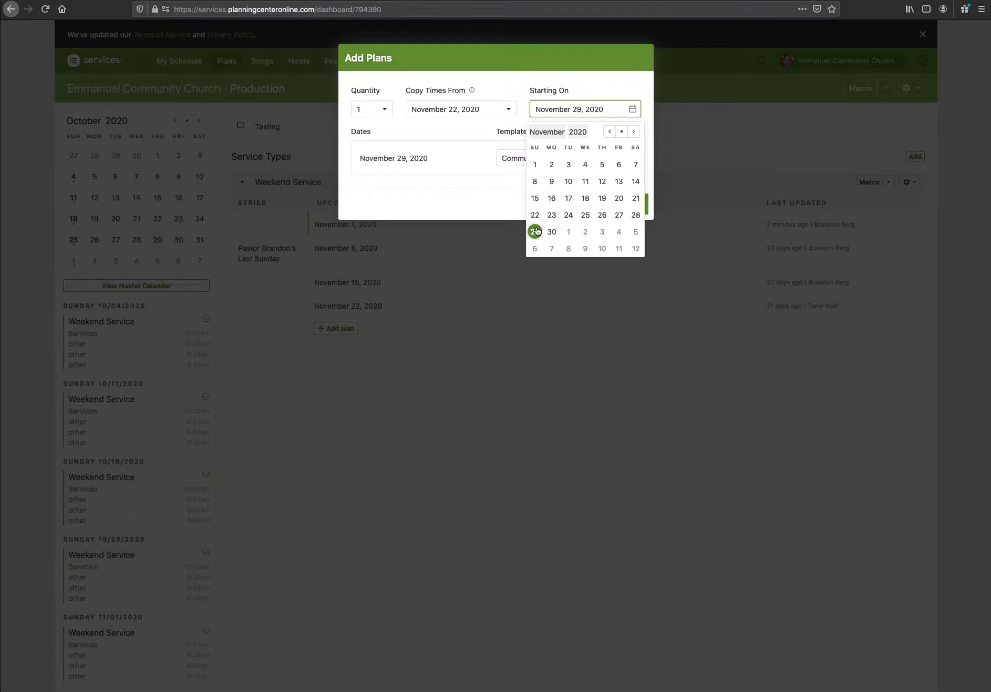
left_click(462, 188)
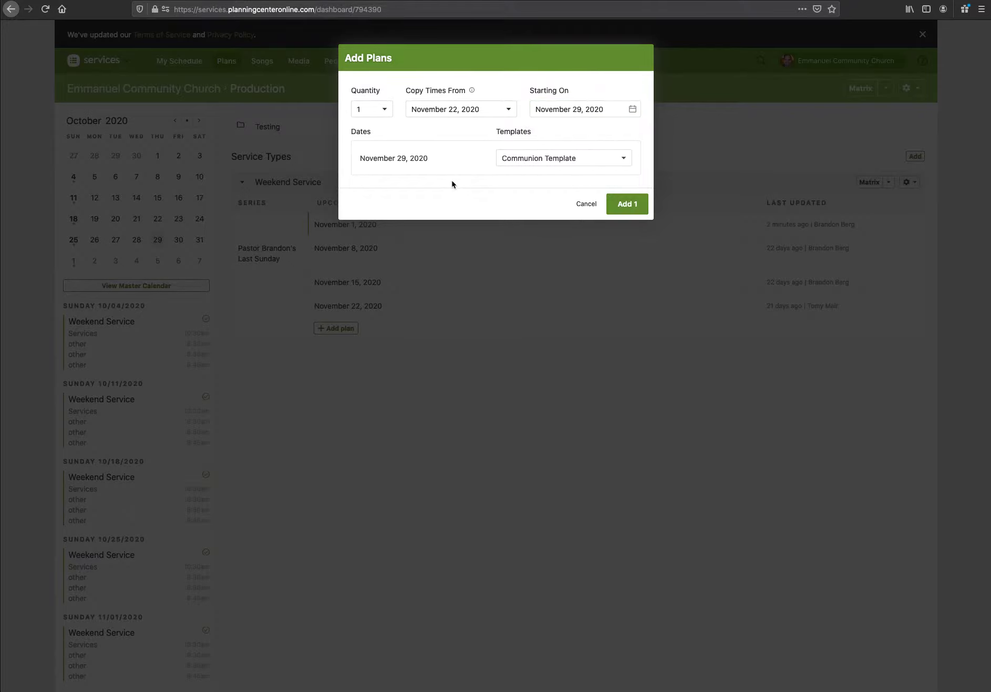
left_click(528, 162)
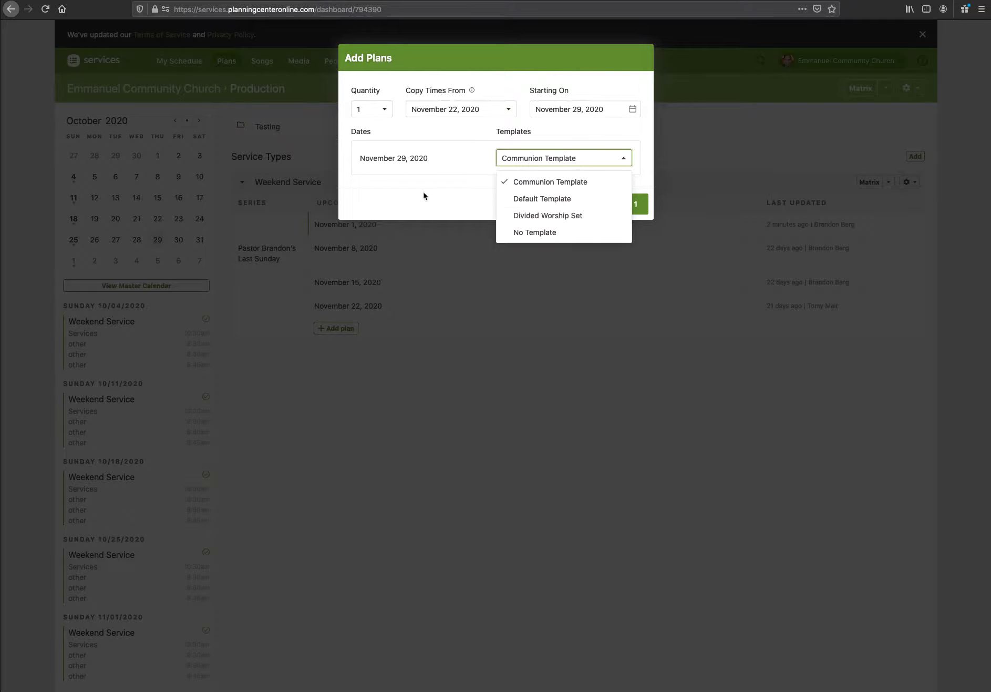
left_click(444, 200)
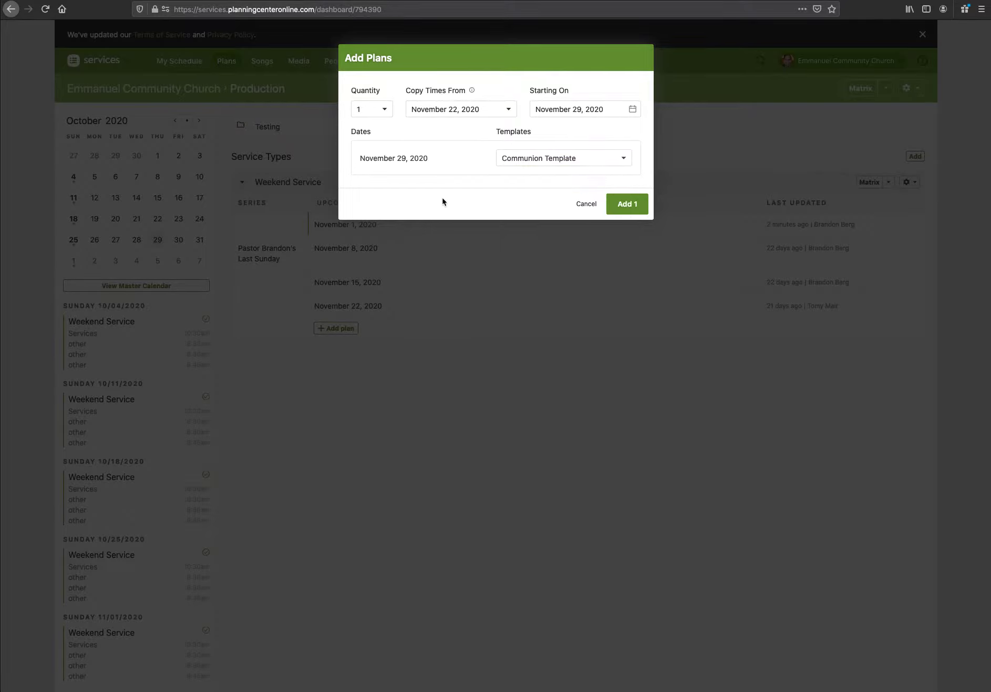
left_click(586, 205)
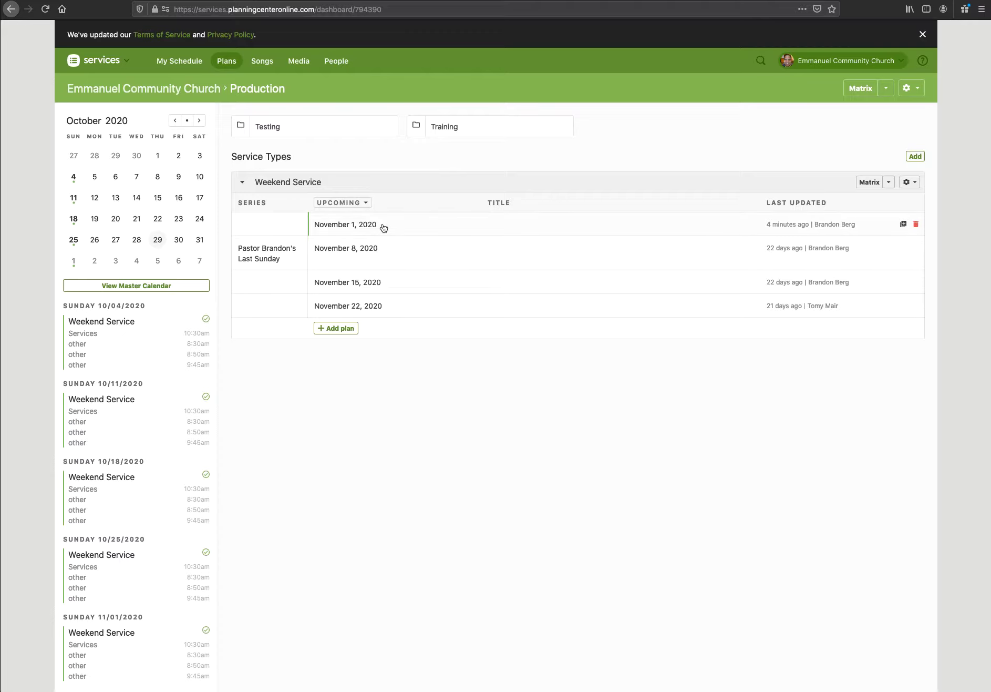
Step: Open the Communion Template from the Weekend Service templates
left_click(913, 184)
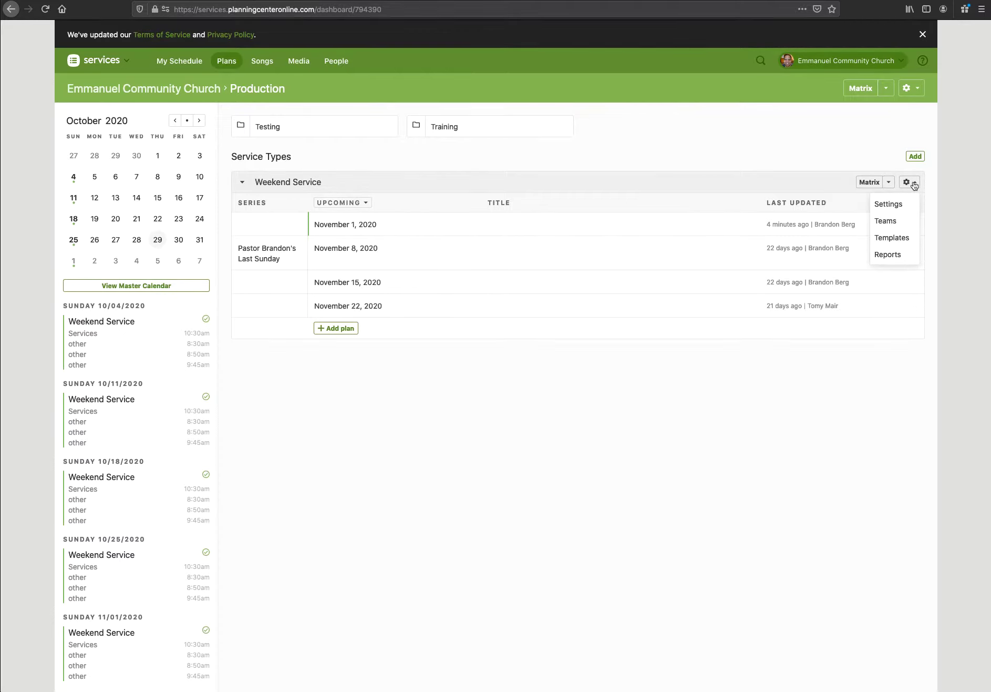
left_click(897, 239)
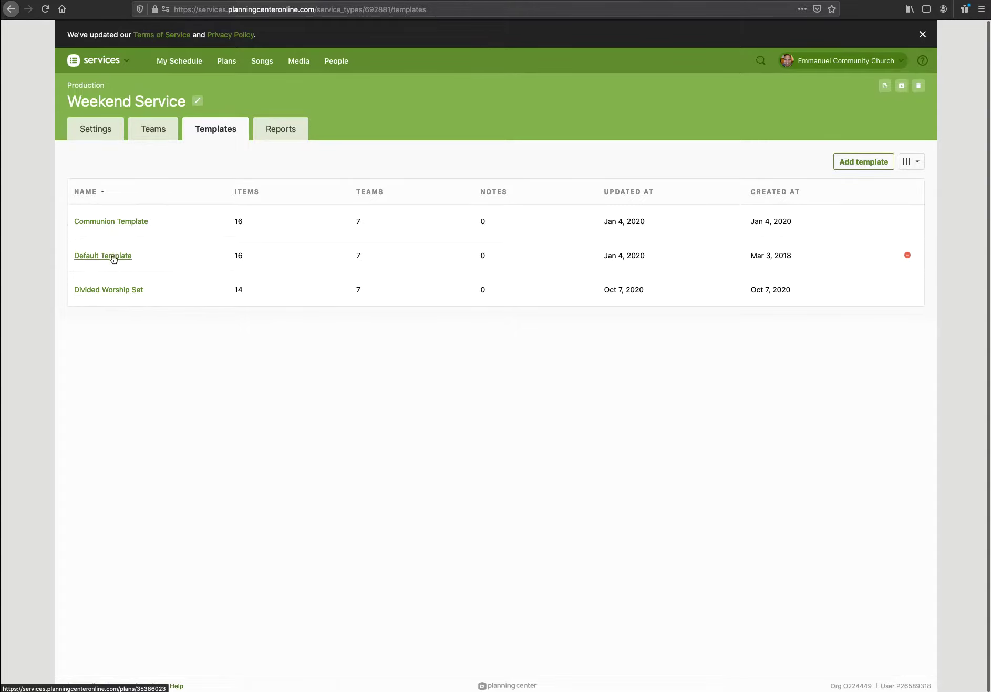
left_click(127, 222)
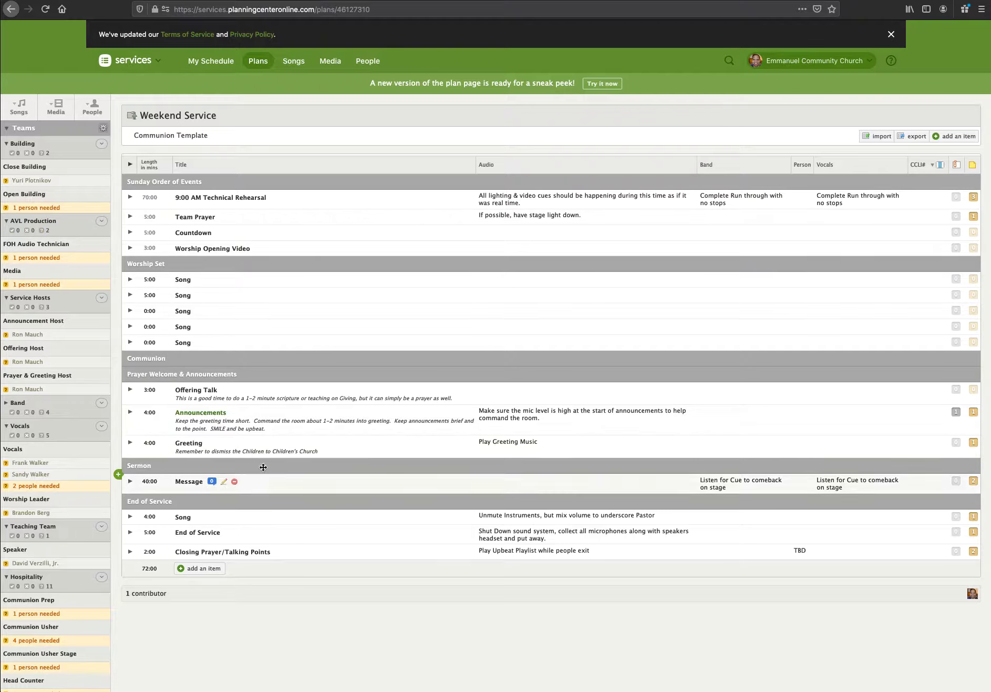
left_click(226, 137)
key("Return")
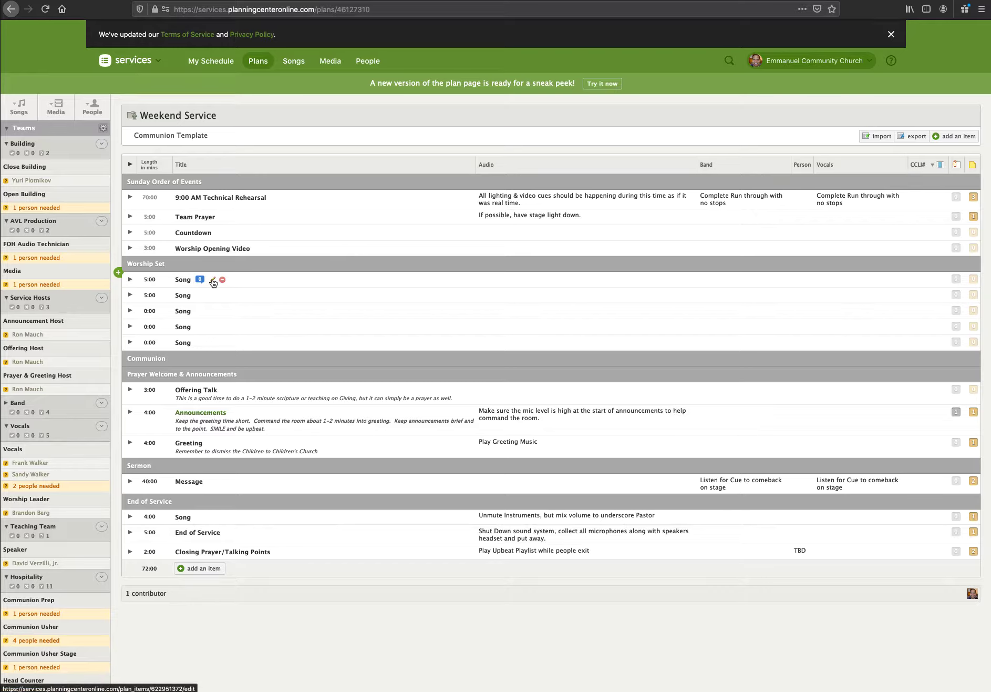
Step: Browse the songs available for linking to the first Song item in the Worship Set, without linking one
left_click(213, 281)
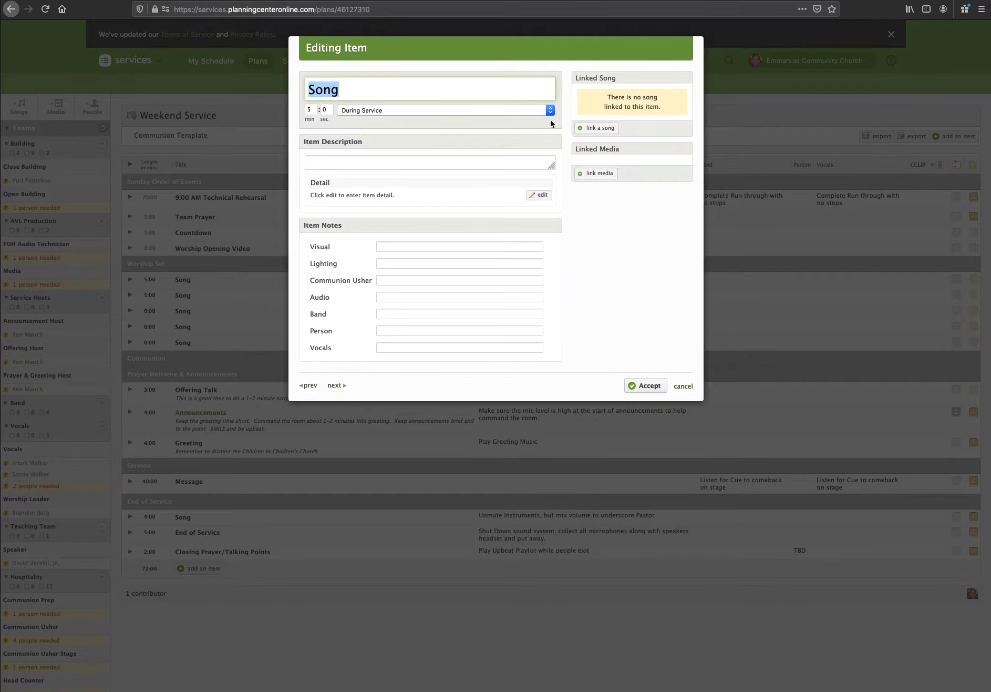
left_click(601, 134)
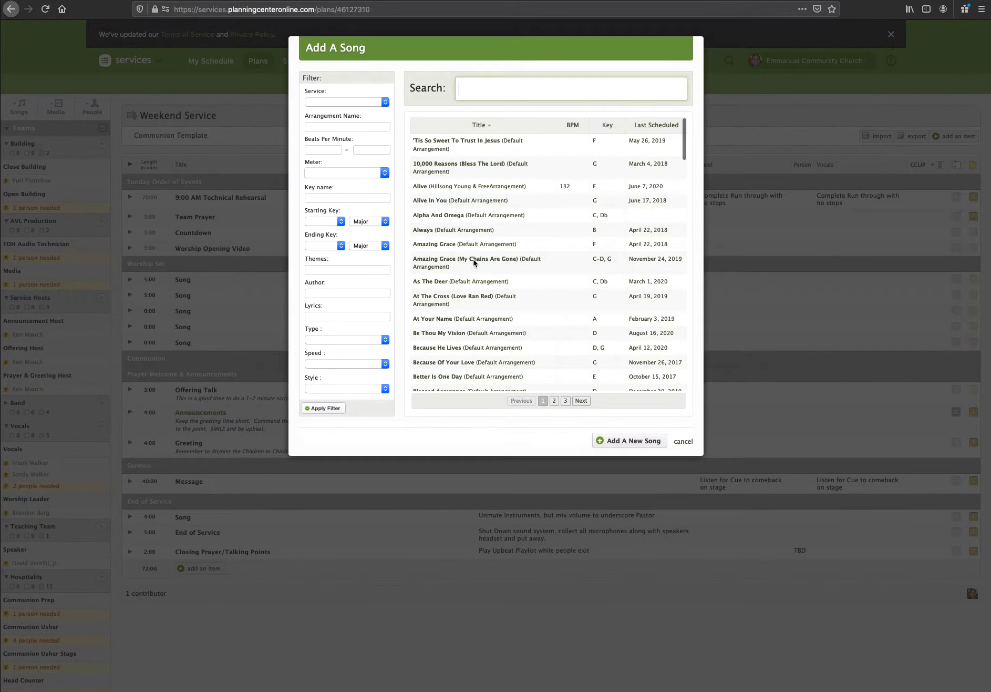
scroll(476, 261, "down", 10)
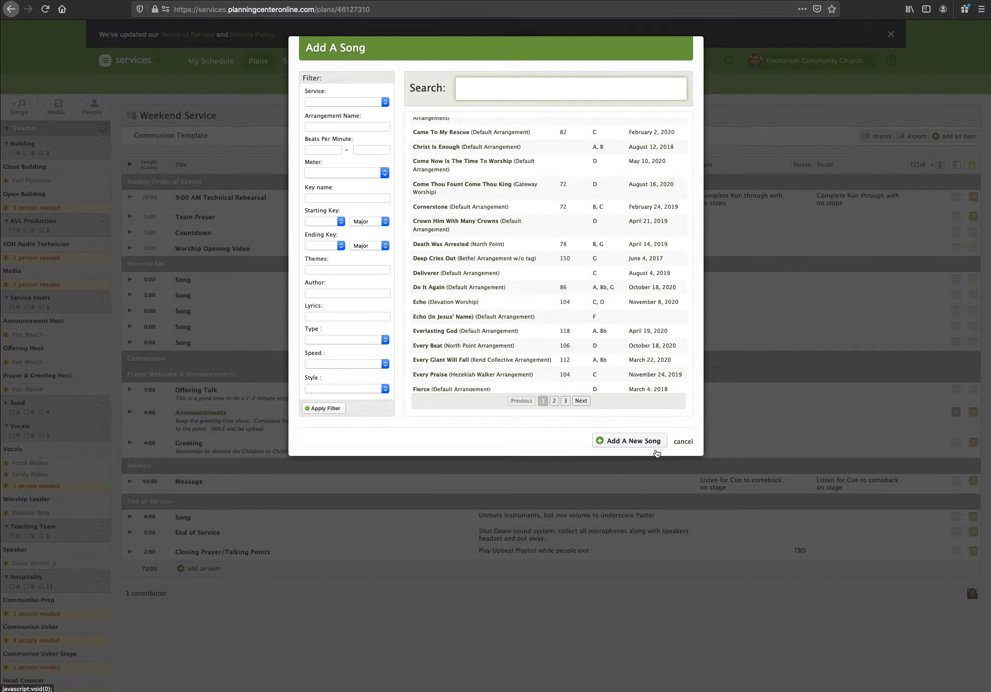
left_click(682, 442)
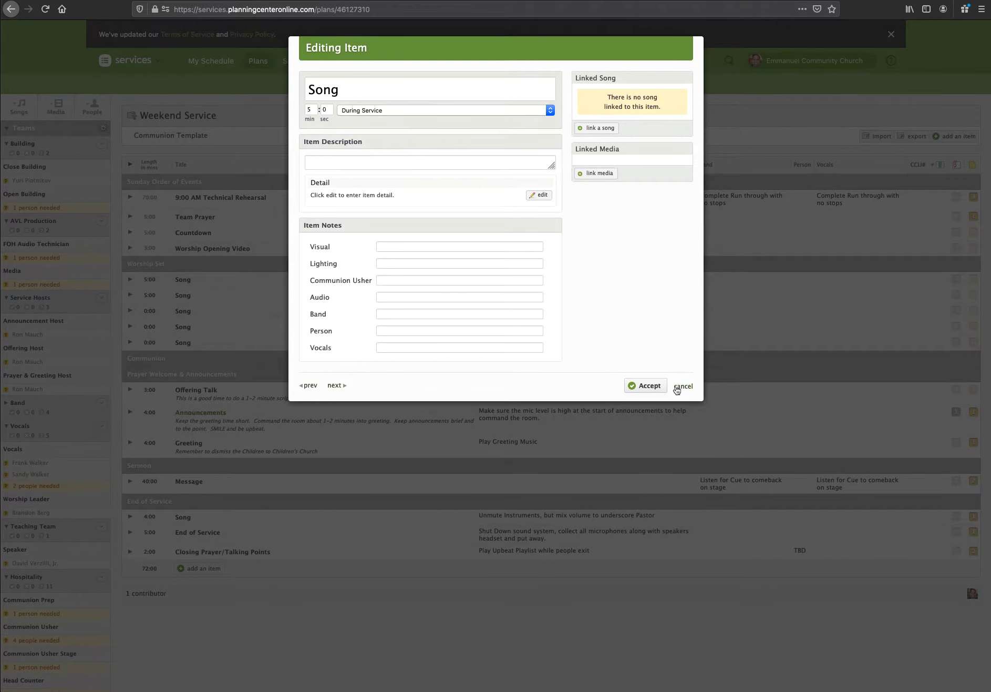
left_click(683, 387)
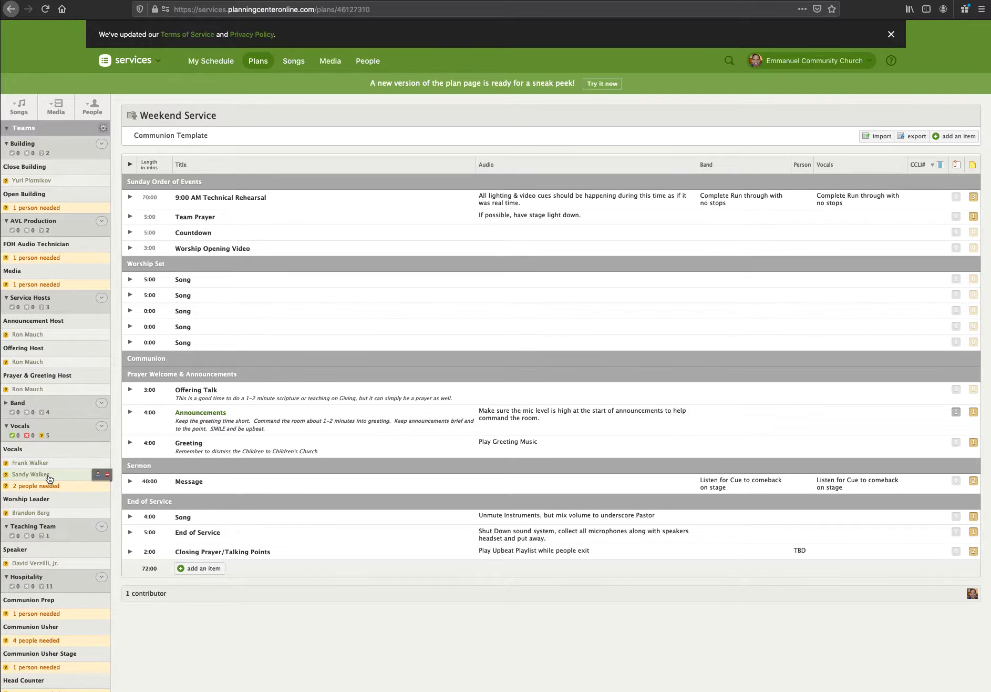
Step: Remove the person assigned to the Worship Leader position from the Communion Template
scroll(48, 477, "down", 3)
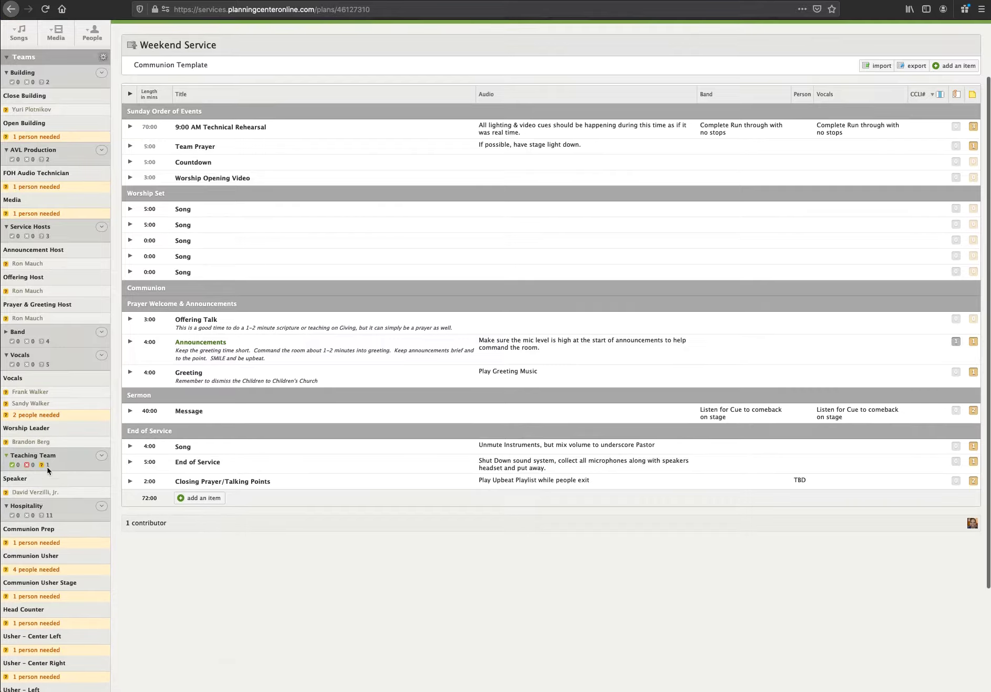
scroll(48, 469, "down", 2)
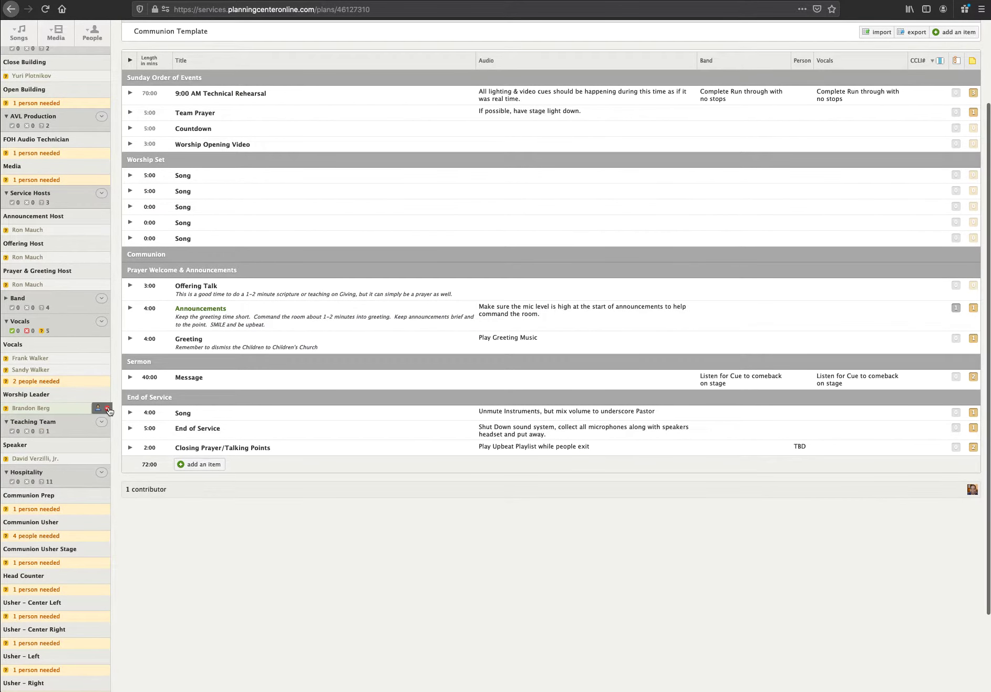
left_click(107, 408)
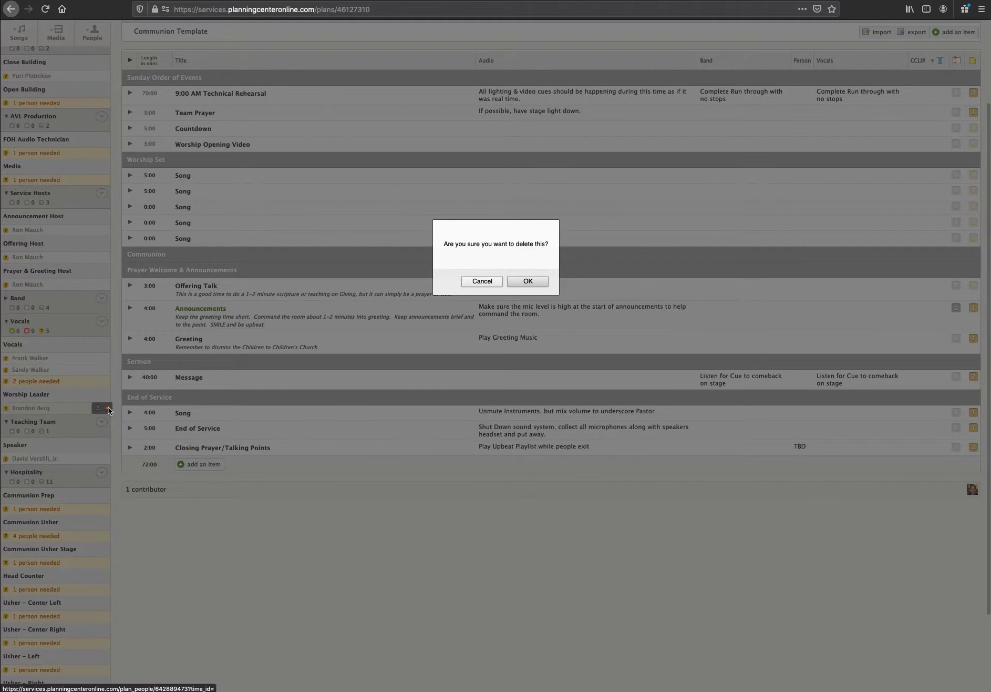
left_click(528, 282)
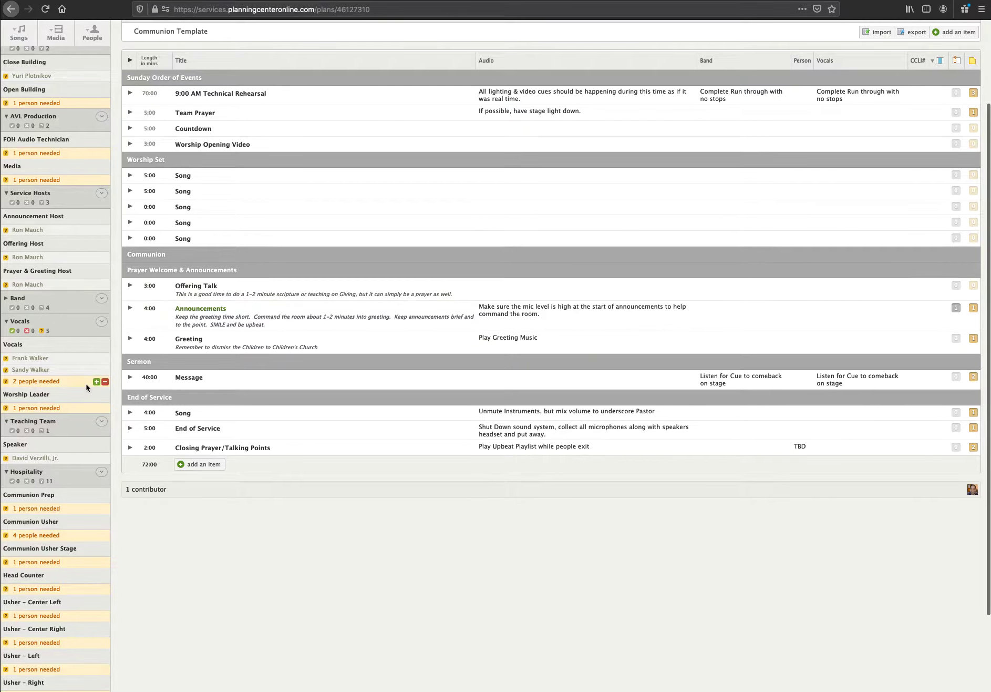
Step: Assign the primary communion preparer, listed first, to the Communion Prep position in the Hospitality team
scroll(61, 444, "down", 3)
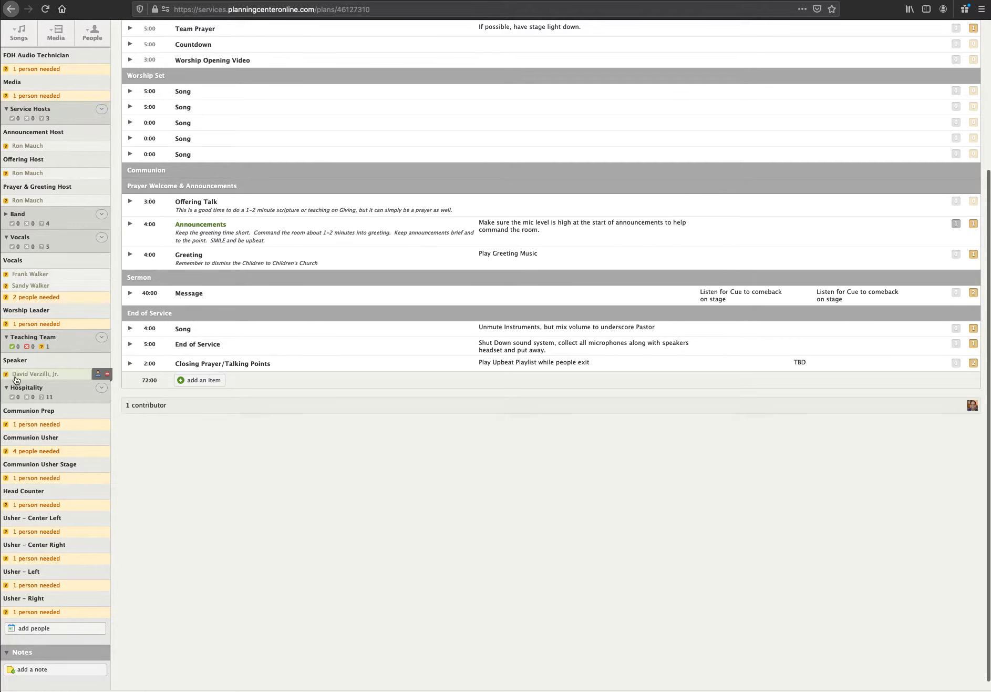
scroll(47, 429, "down", 1)
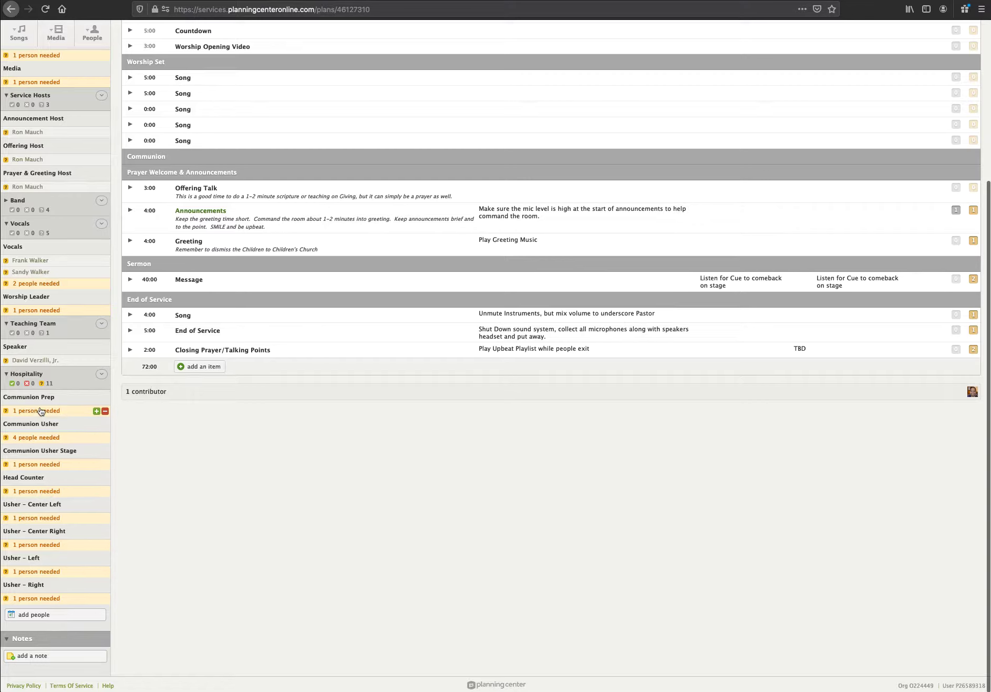
left_click(49, 415)
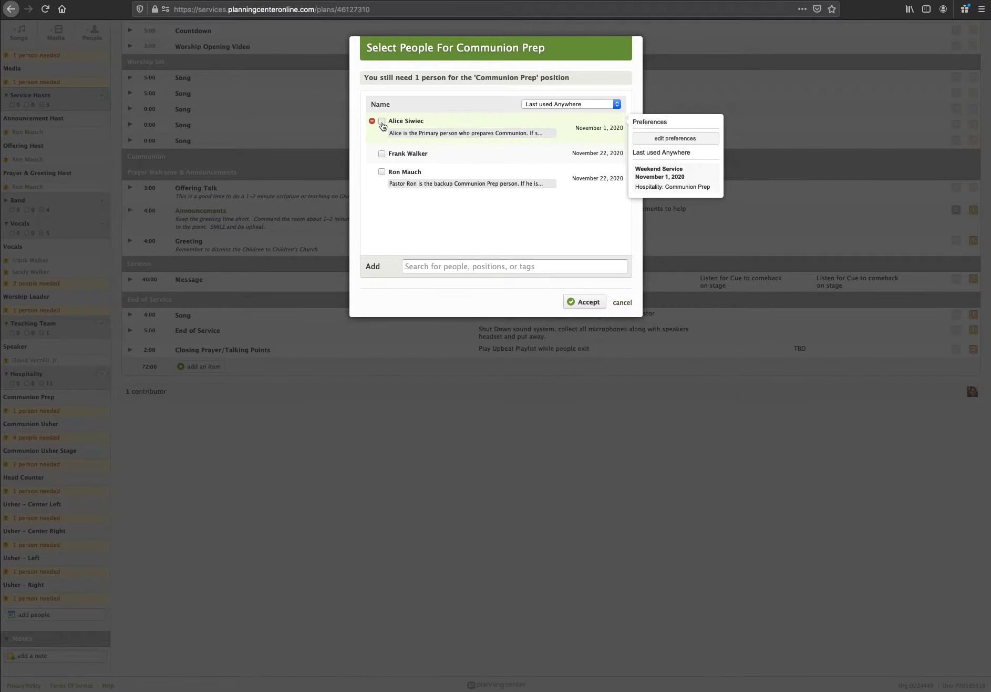
left_click(381, 122)
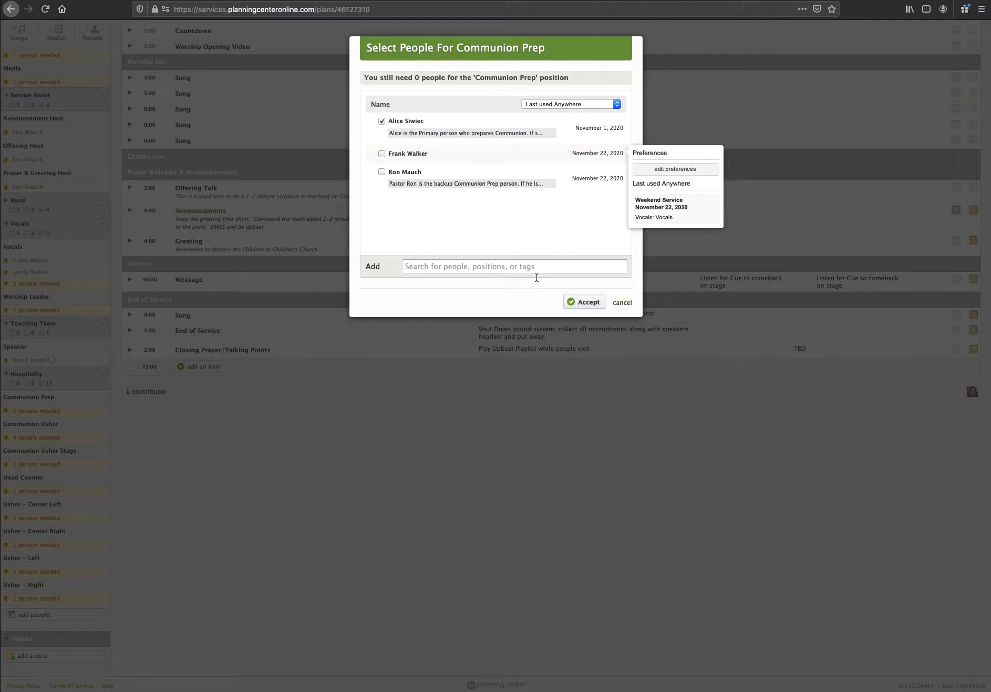
left_click(588, 302)
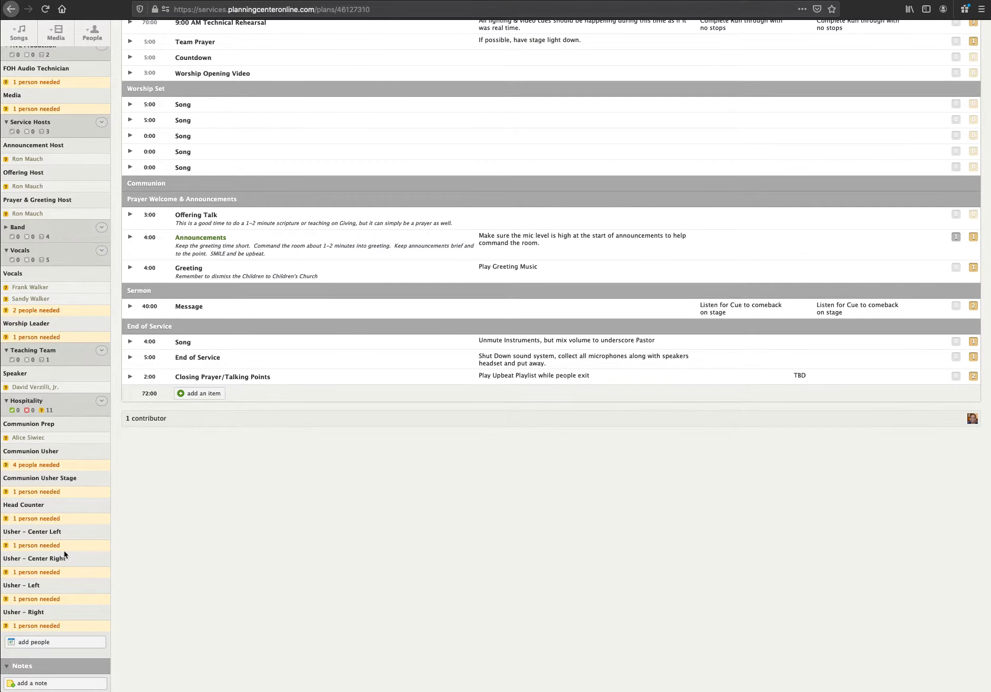
Step: Add one Weekend Service plan for November 29, 2020 using the Divided Worship Set template, with times copied from November 22, 2020
scroll(65, 555, "up", 1)
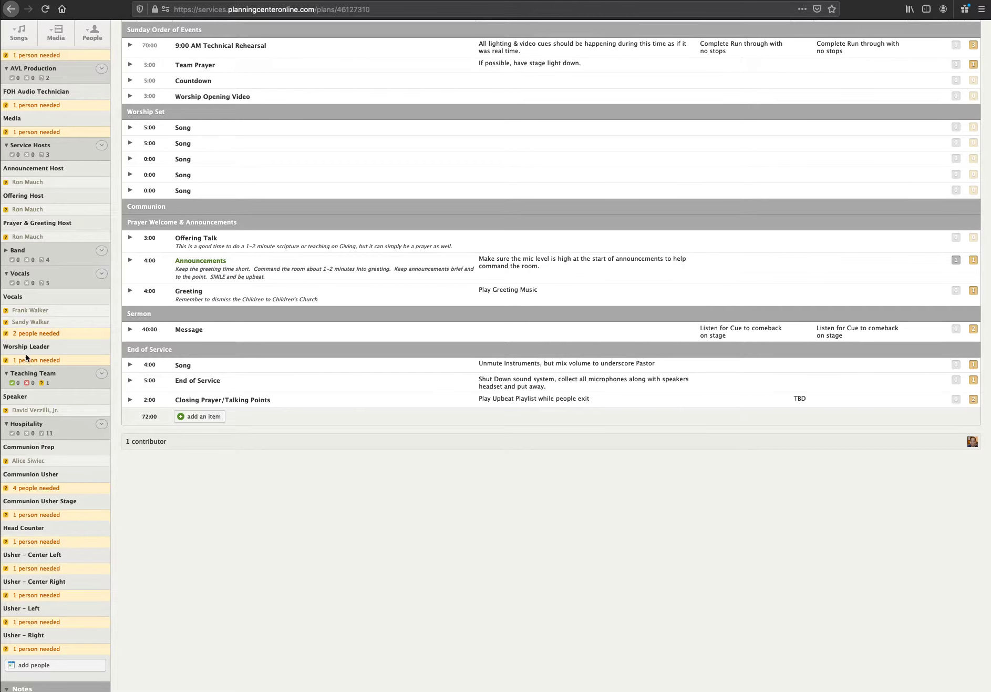
scroll(29, 279, "up", 5)
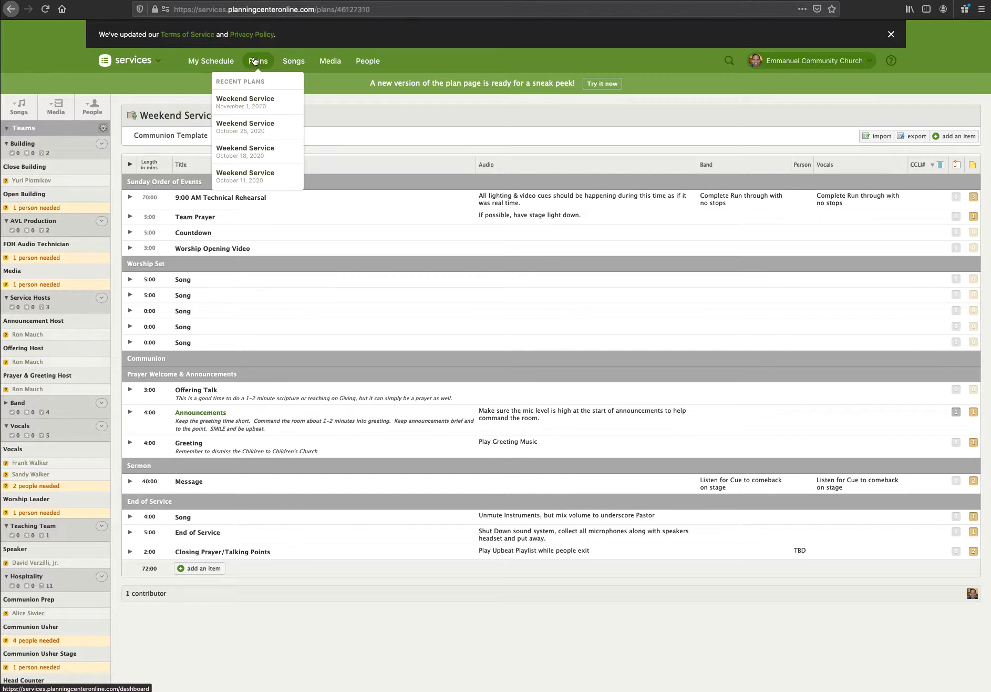
mouse_move(259, 63)
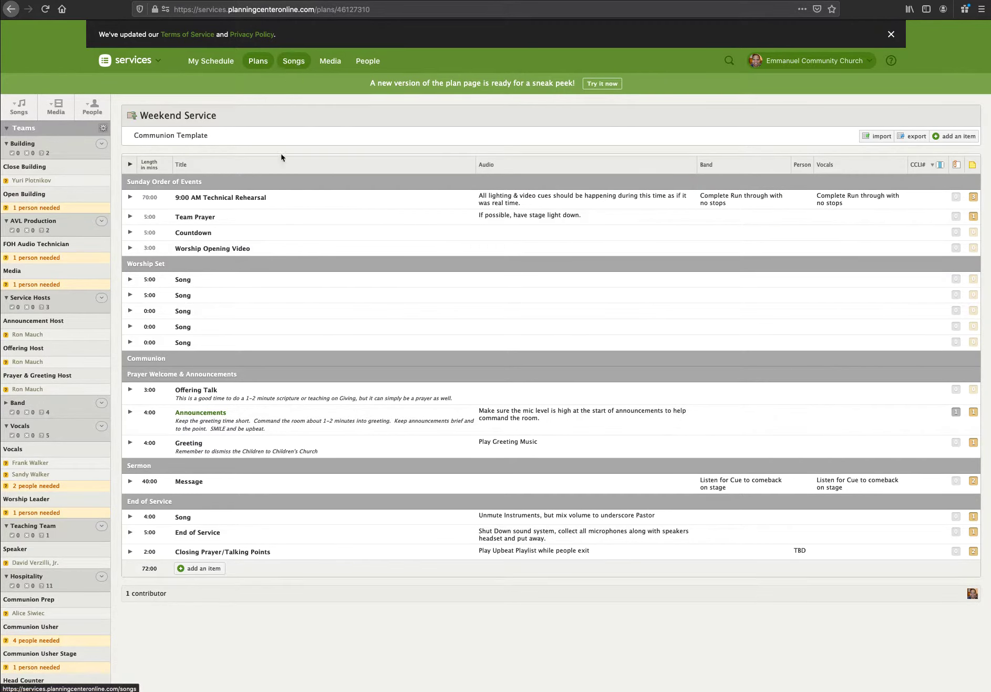
left_click(260, 62)
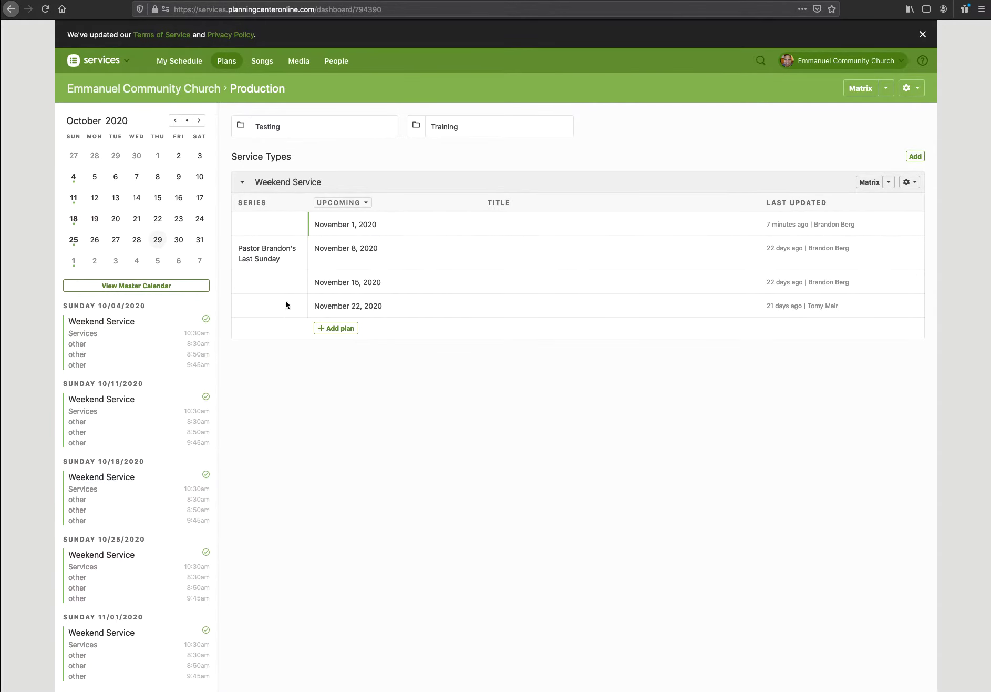
left_click(333, 329)
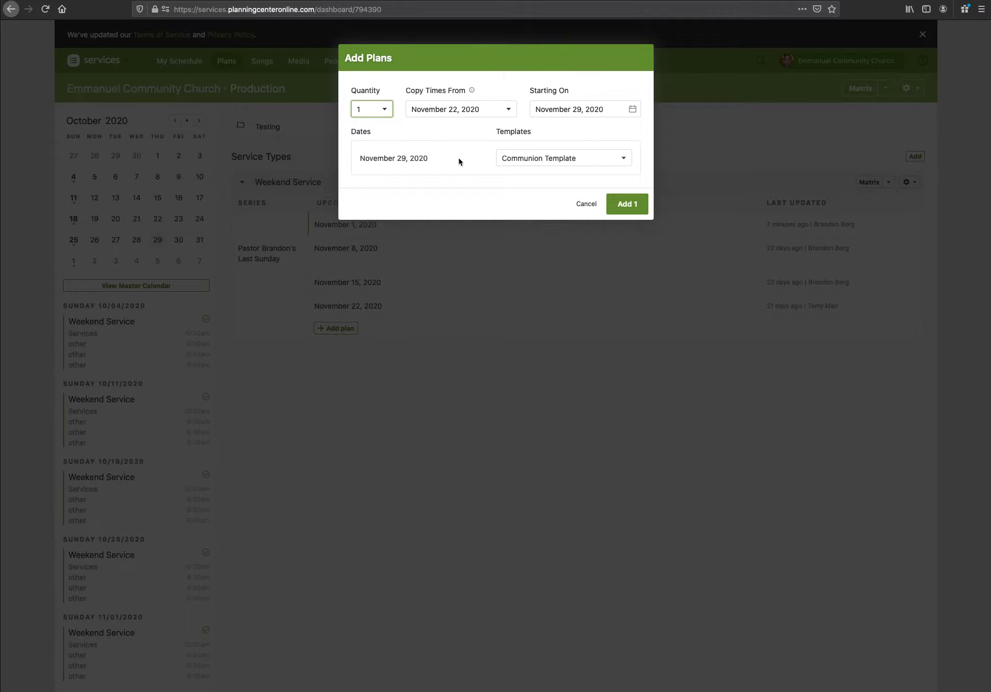
left_click(626, 158)
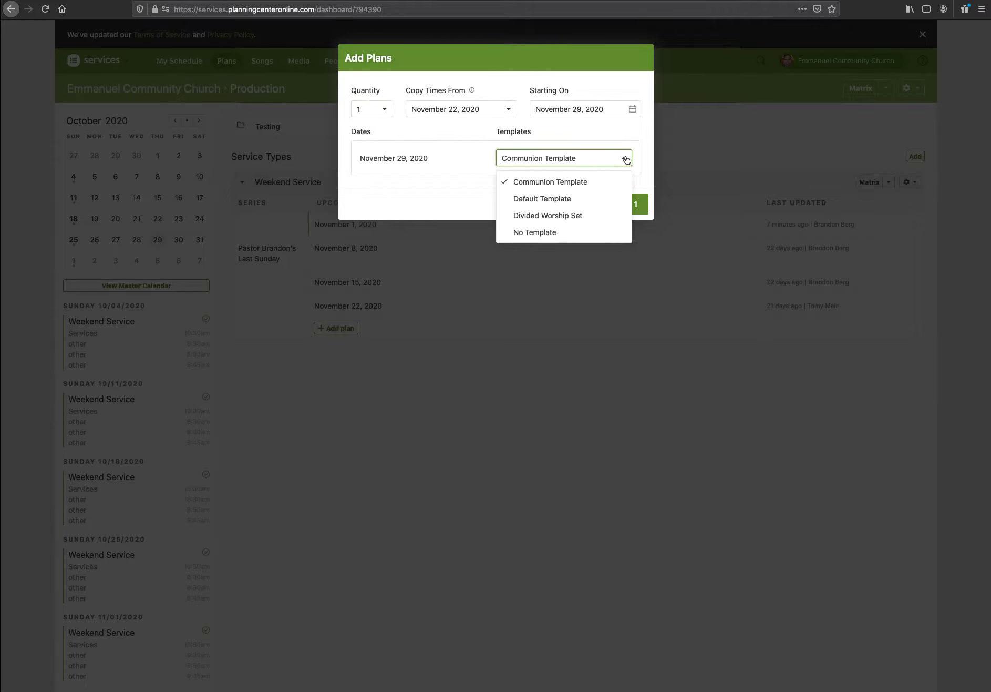
left_click(554, 215)
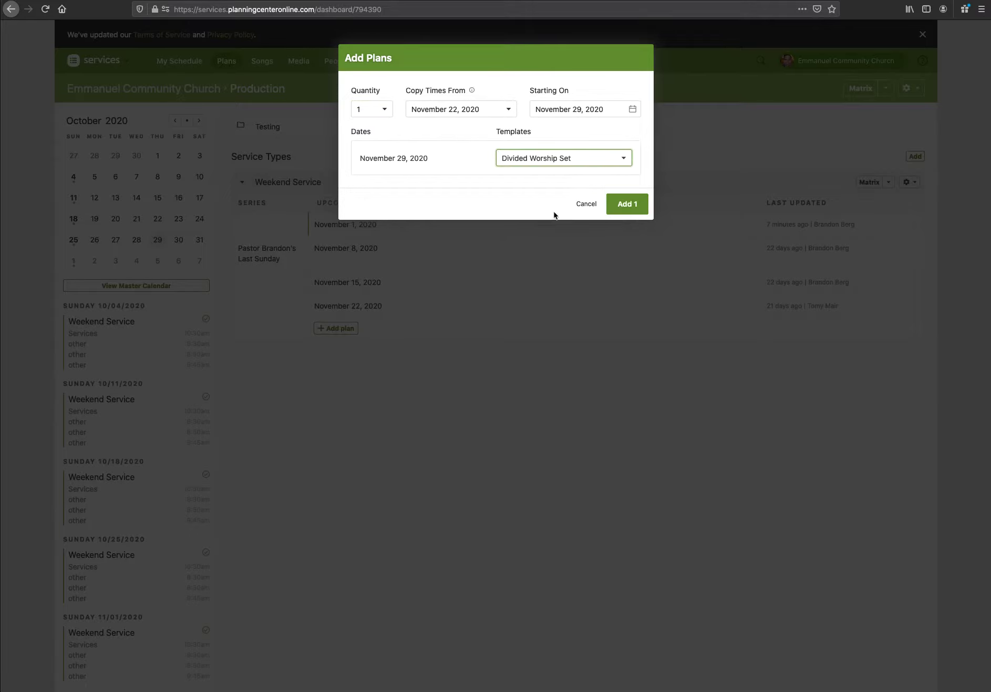
left_click(638, 211)
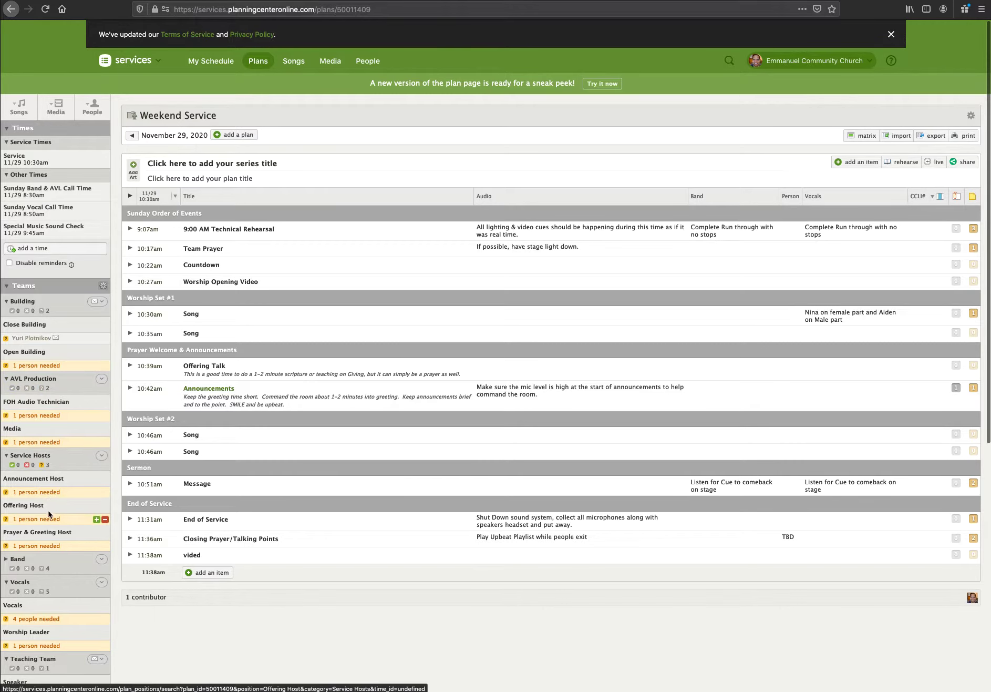
Step: Review the candidates and last-used options for the new plan's Vocals position, without assigning anyone
scroll(37, 463, "down", 4)
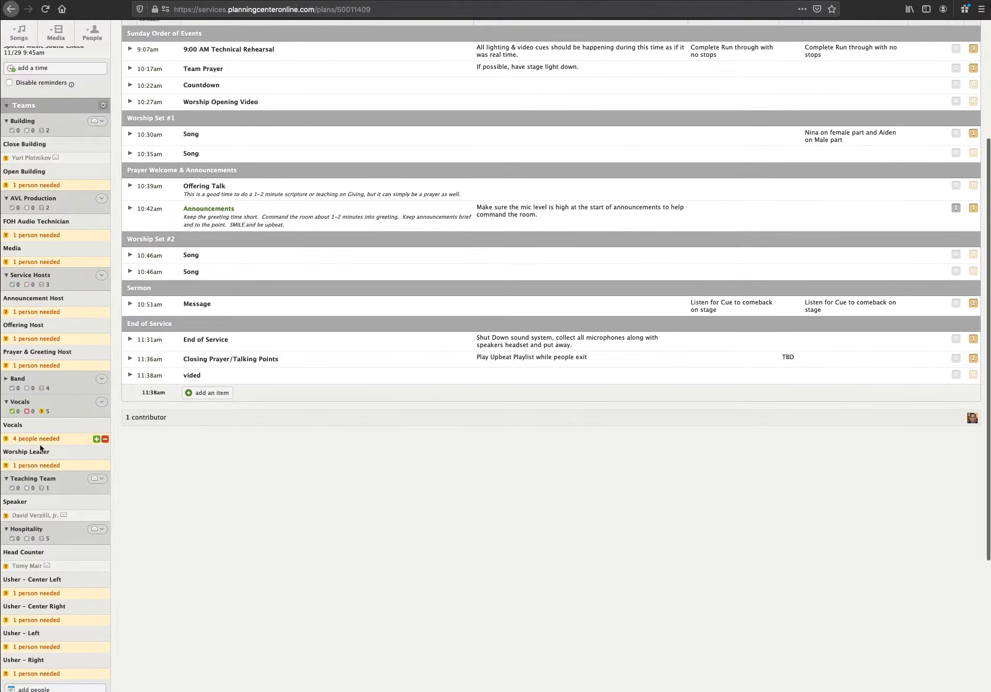
left_click(46, 443)
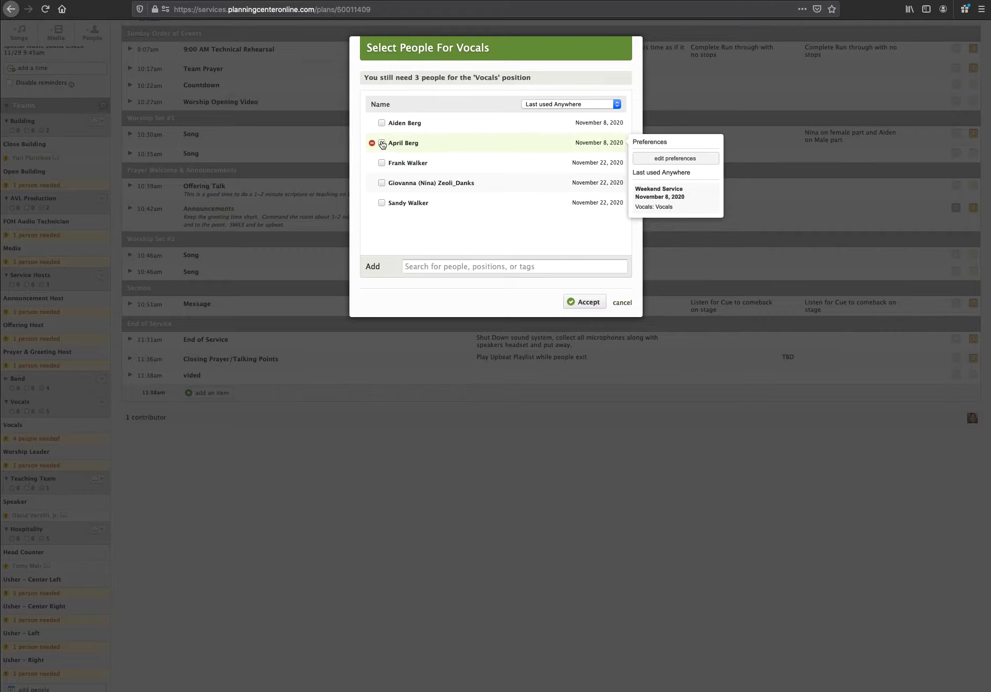
left_click(382, 143)
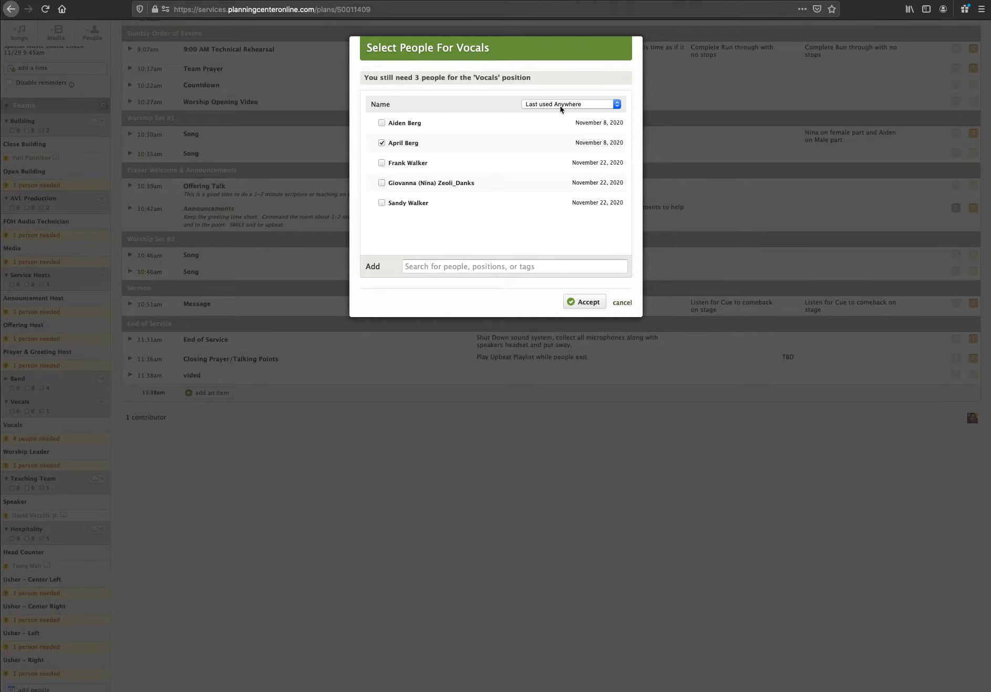
mouse_move(593, 129)
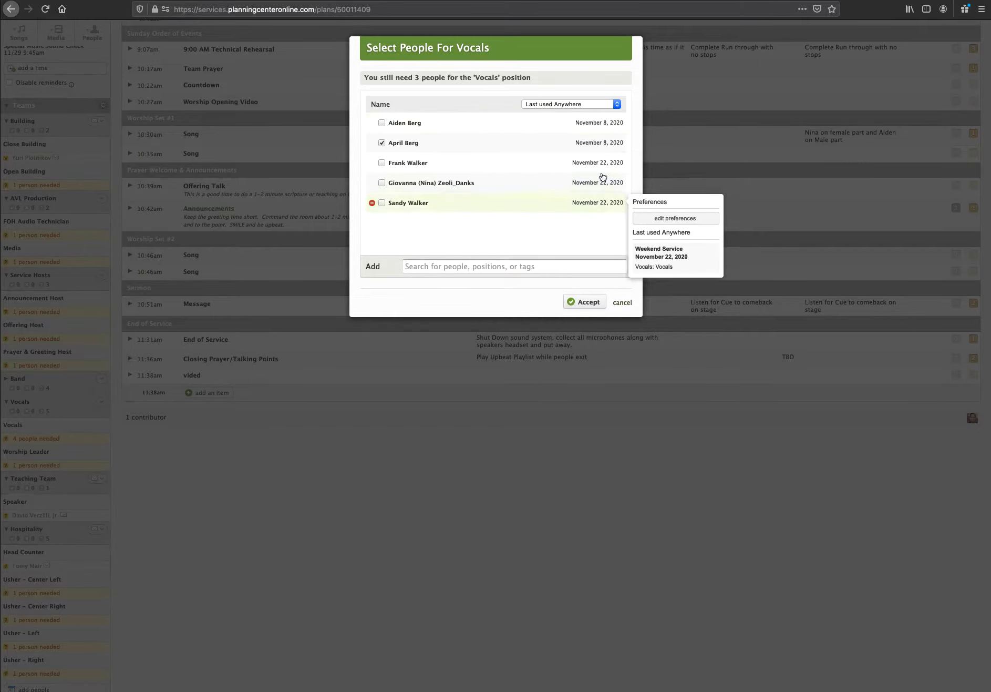
left_click(596, 103)
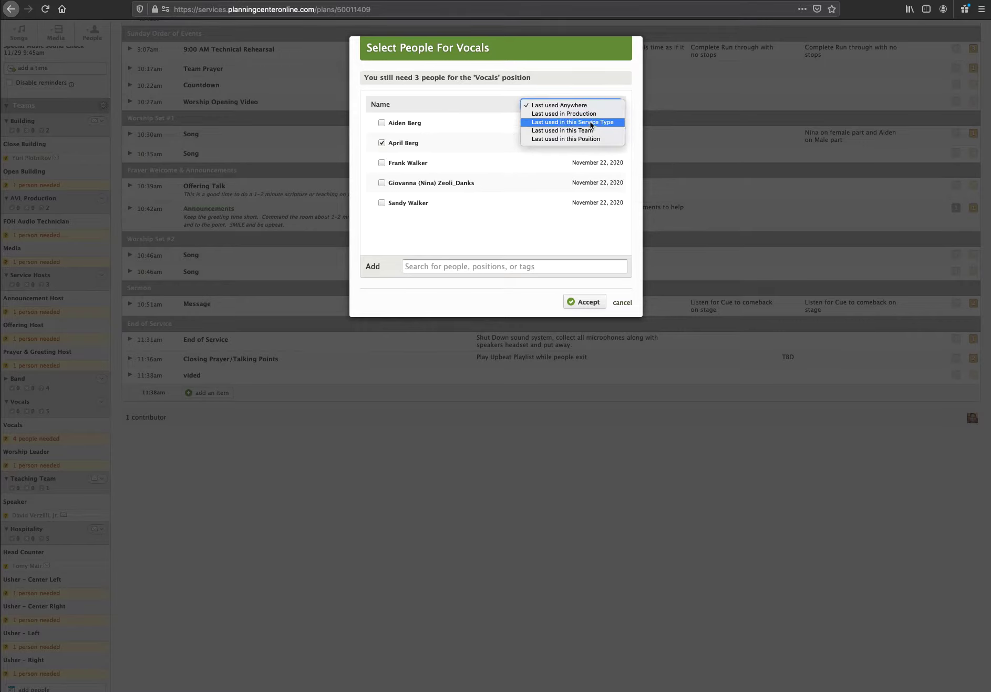
left_click(515, 266)
left_click(515, 266)
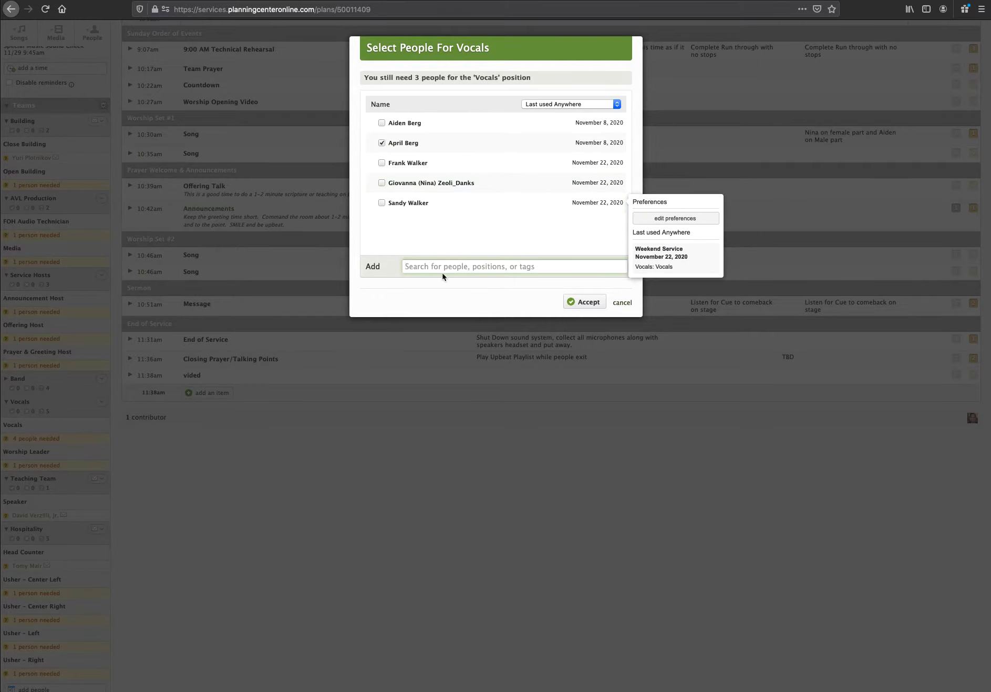
left_click(623, 304)
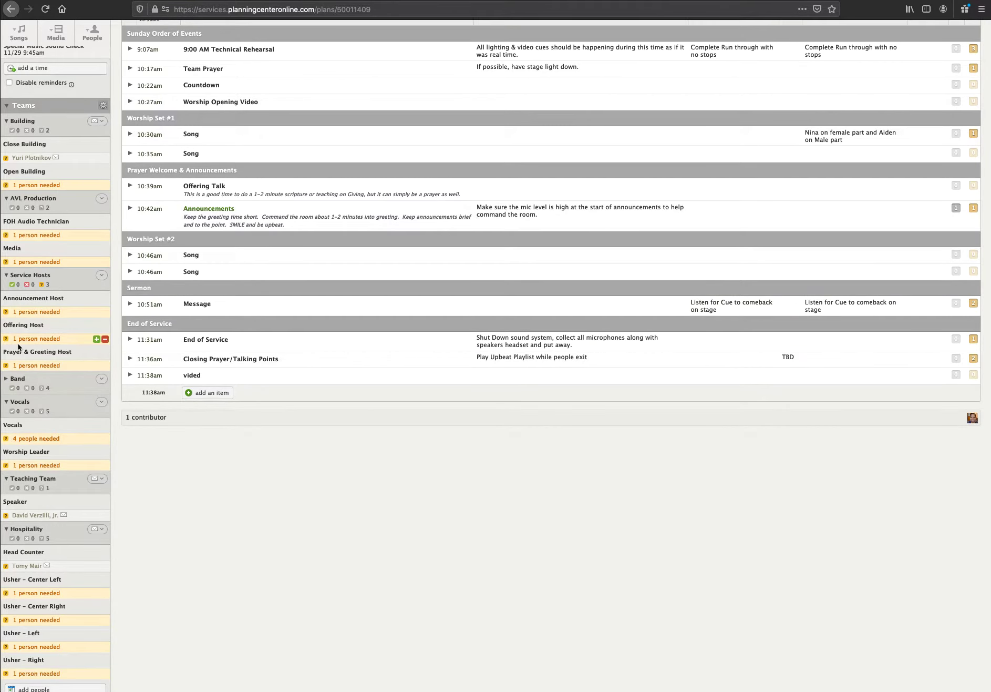
Step: Examine the Weekend Service's Vocals team, including all its members and the people in the Vocals position
scroll(18, 346, "up", 3)
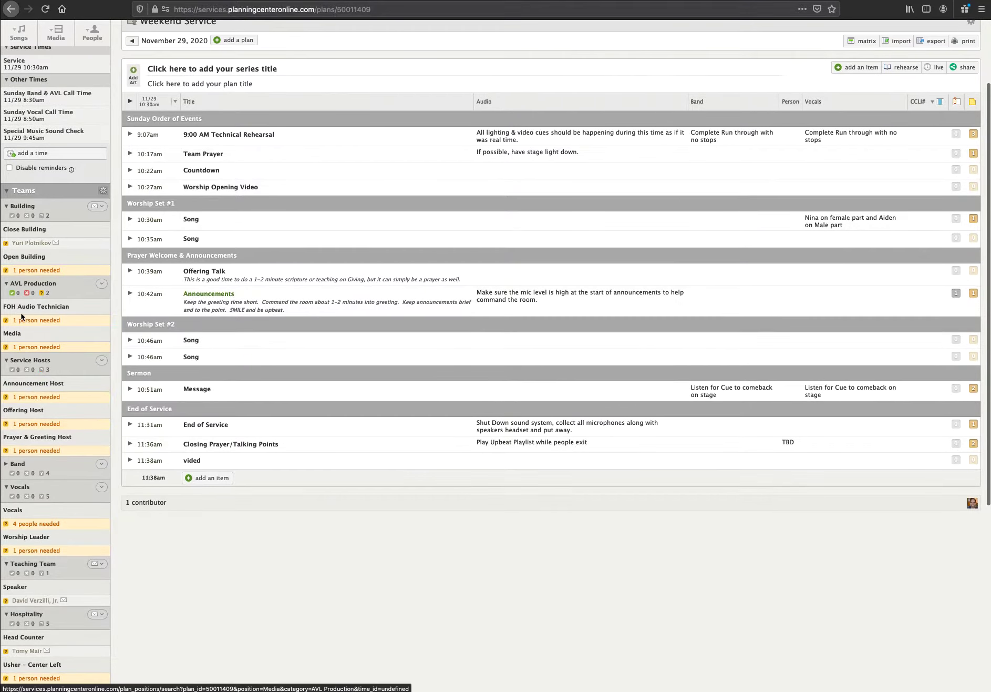
left_click(104, 191)
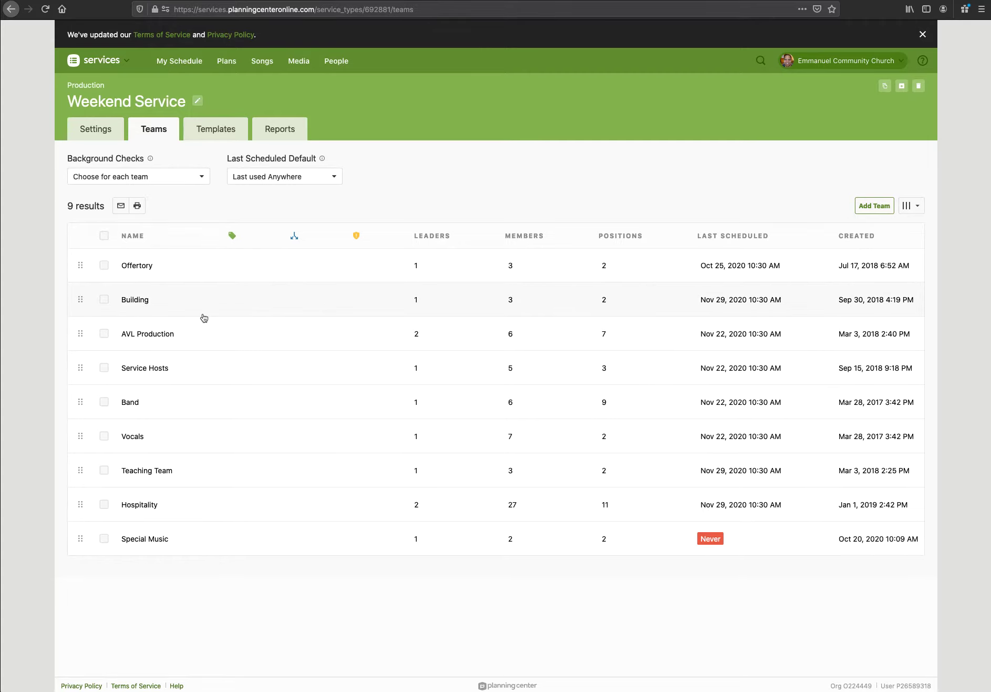
left_click(146, 439)
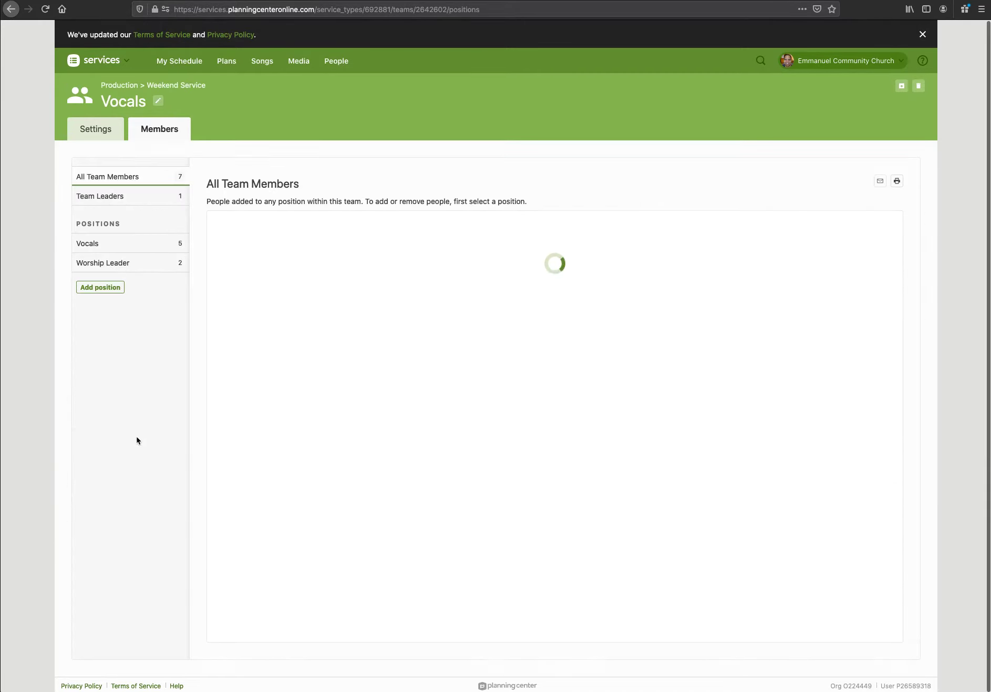
left_click(129, 243)
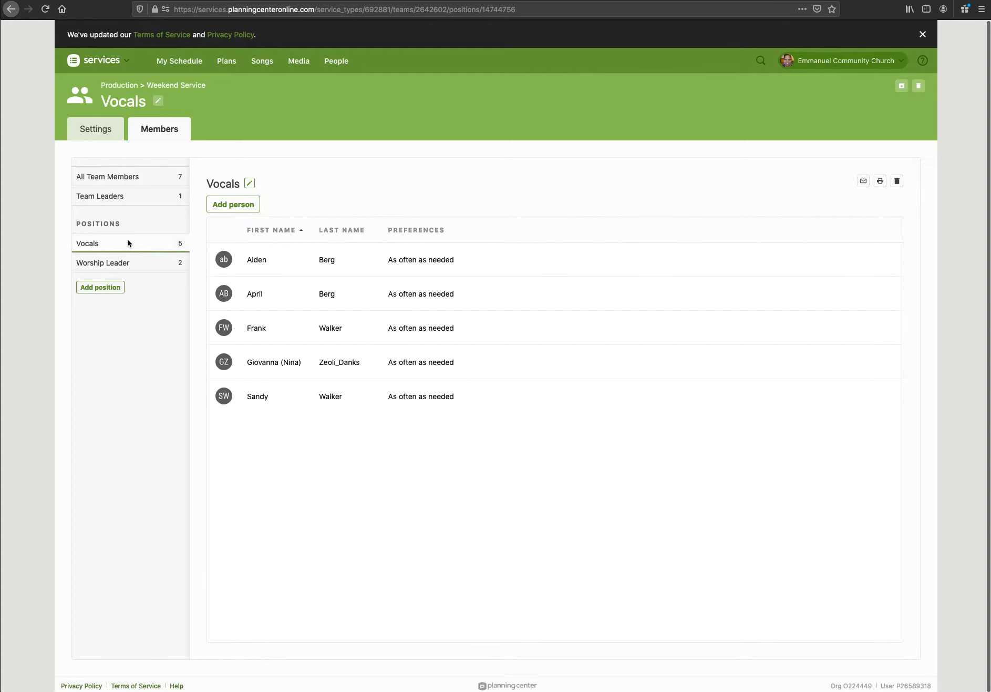
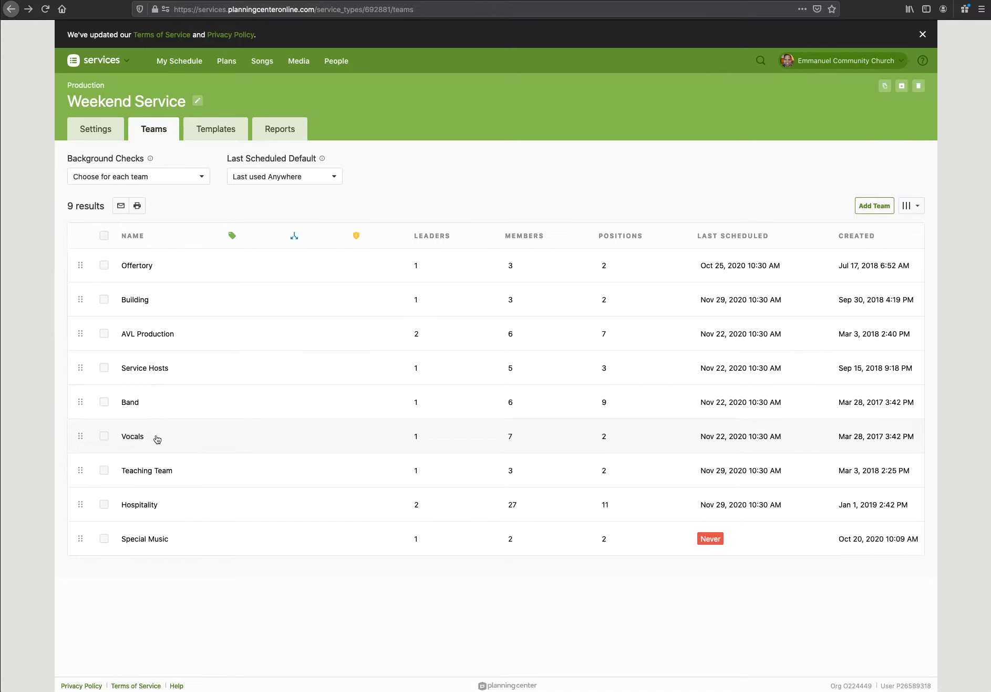
left_click(157, 439)
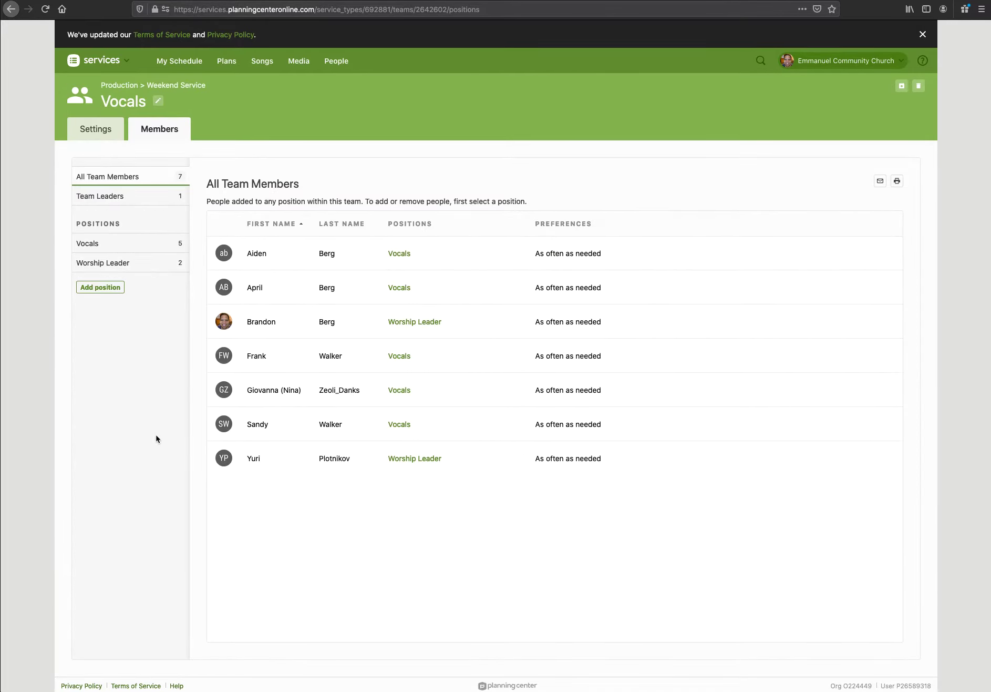
scroll(295, 170, "left", 5)
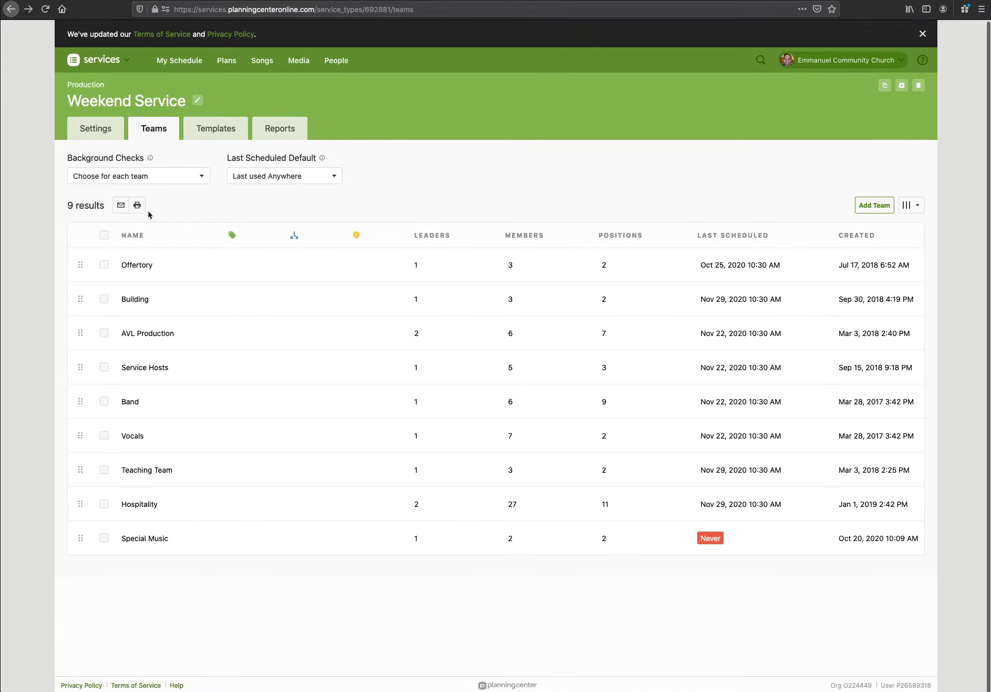
Step: Review the Weekend Service's people report, and revisit the full member list of the Vocals team
left_click(286, 127)
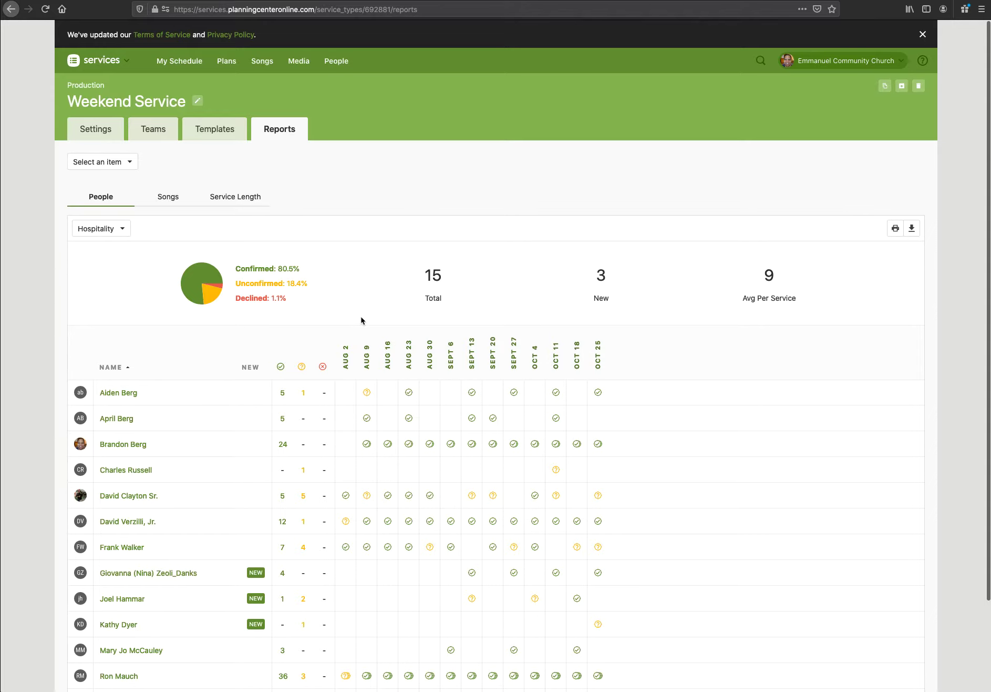
scroll(361, 320, "down", 3)
scroll(361, 320, "up", 3)
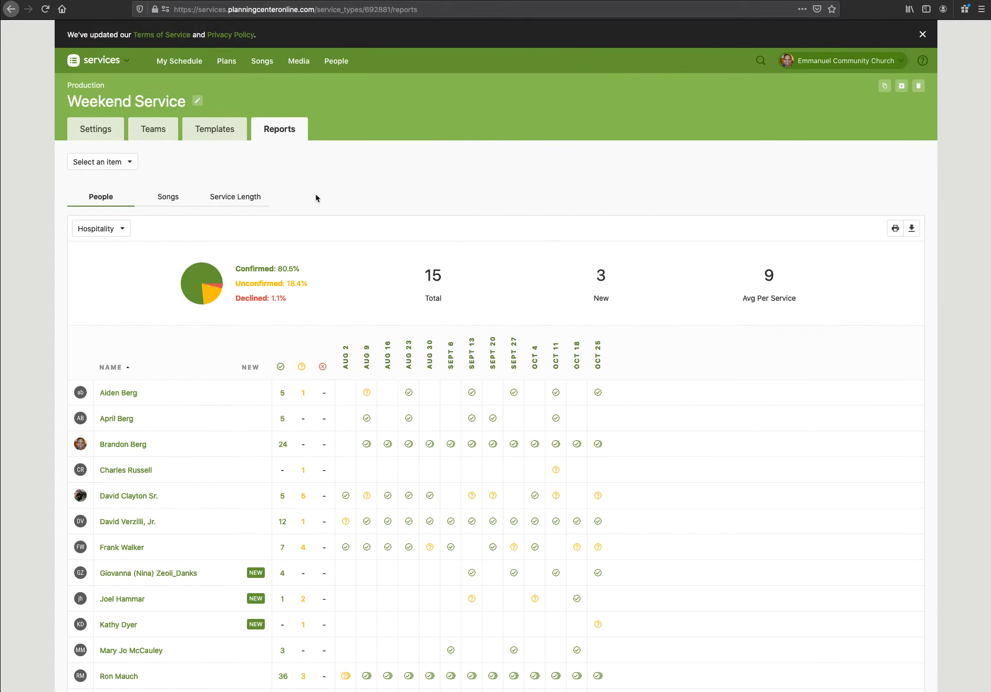
key("super+Left")
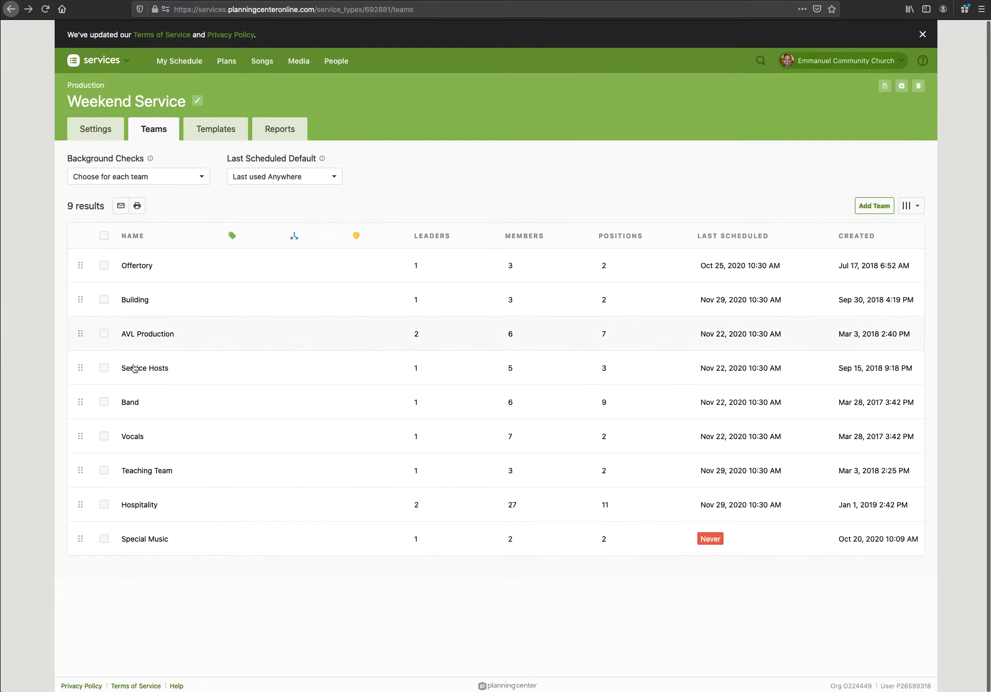
left_click(136, 439)
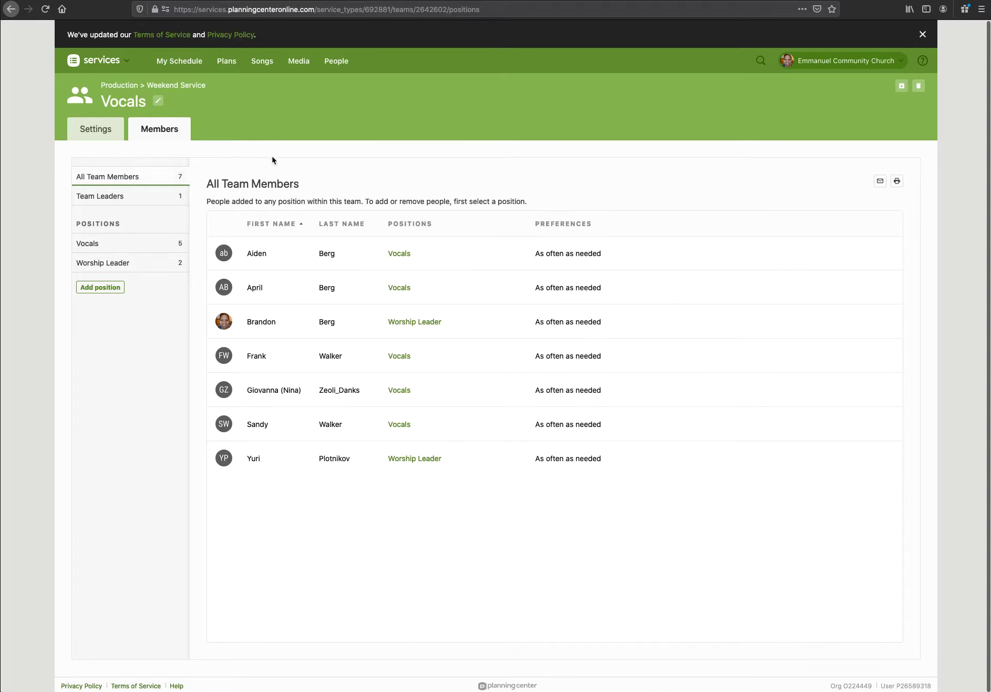
left_click(11, 9)
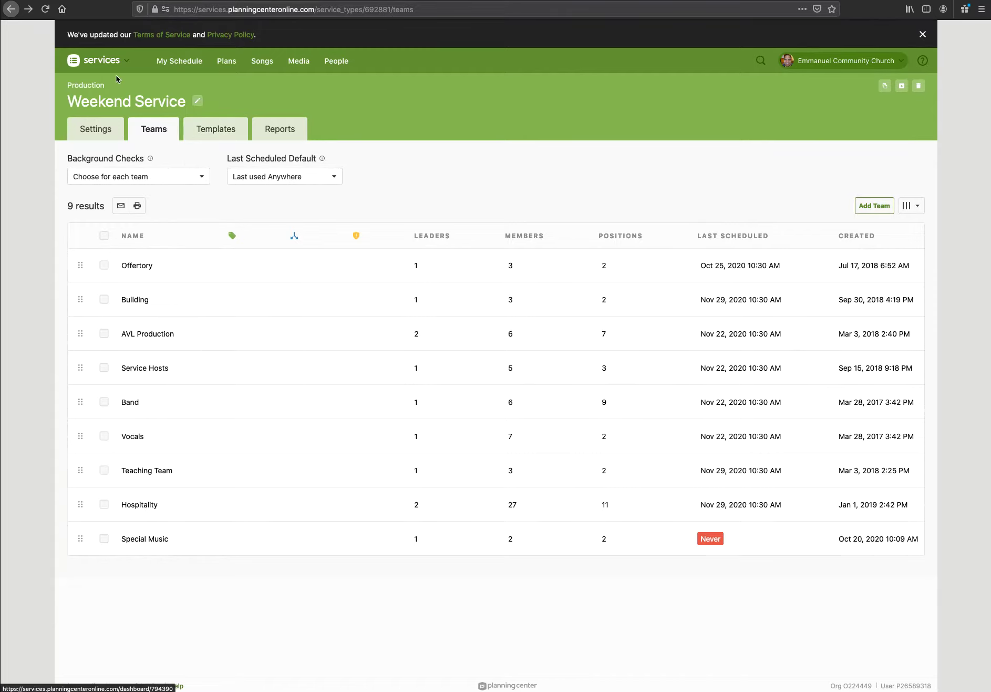
Step: Open the organization-wide list of teams and filter it to All Teams
left_click(94, 87)
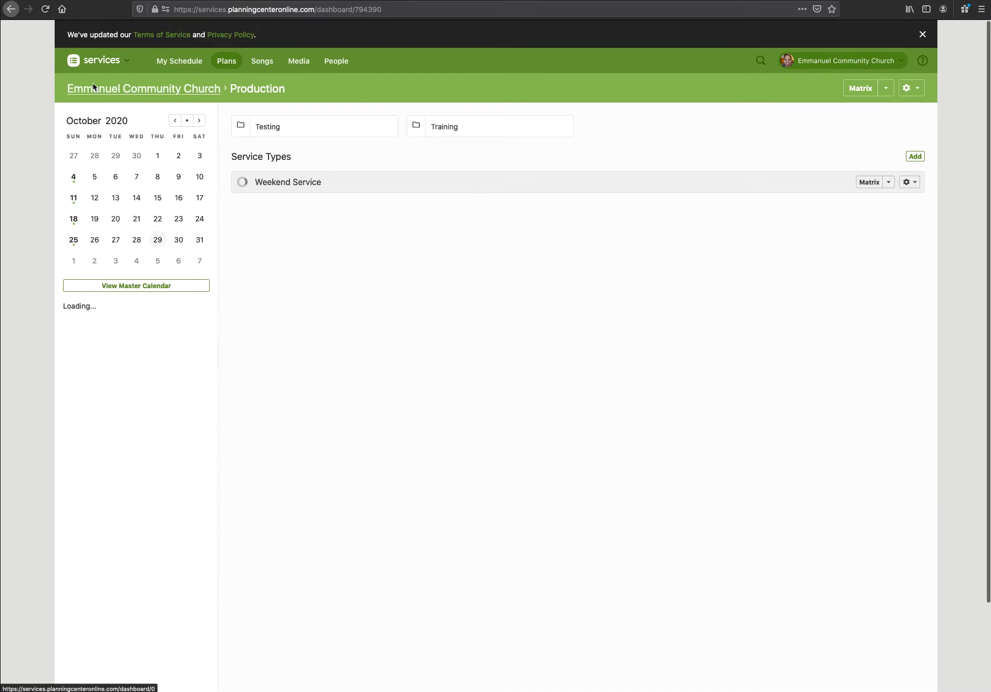
left_click(337, 62)
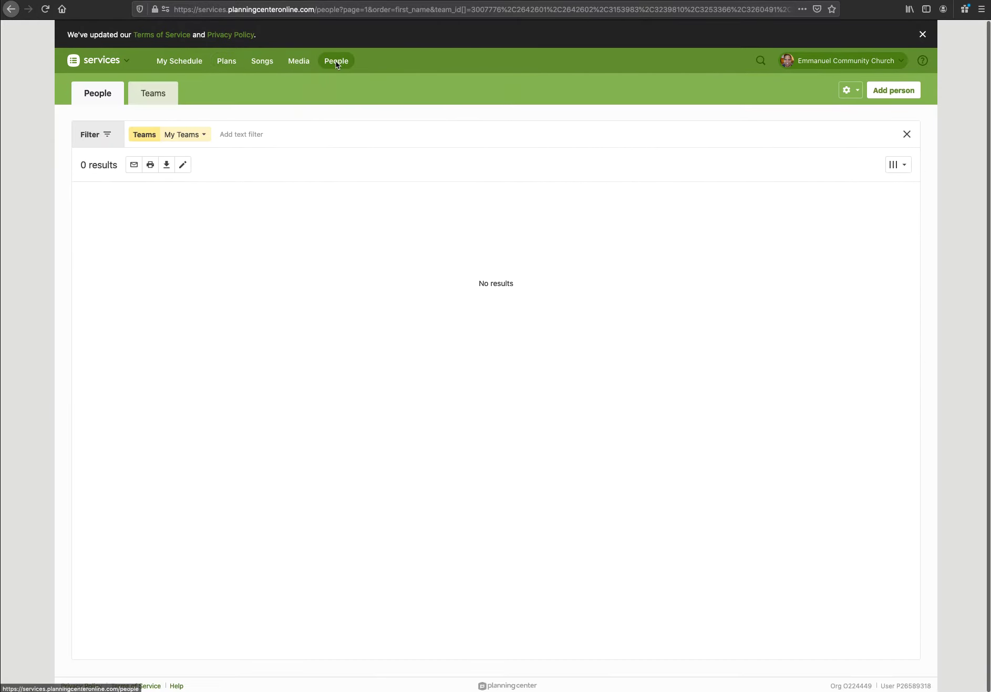
left_click(159, 98)
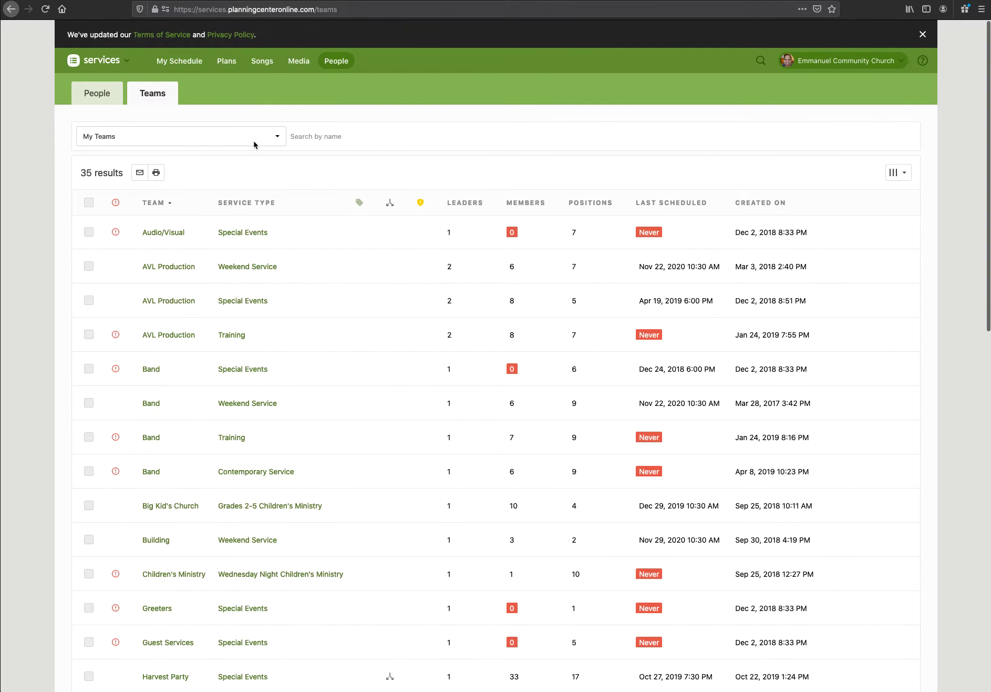
left_click(278, 138)
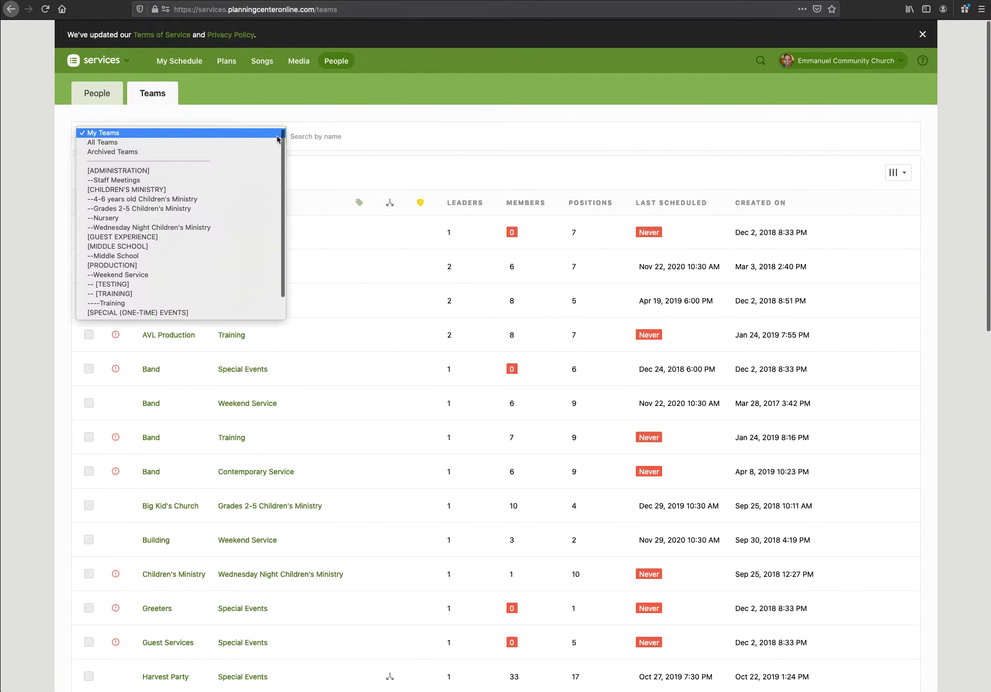
left_click(226, 142)
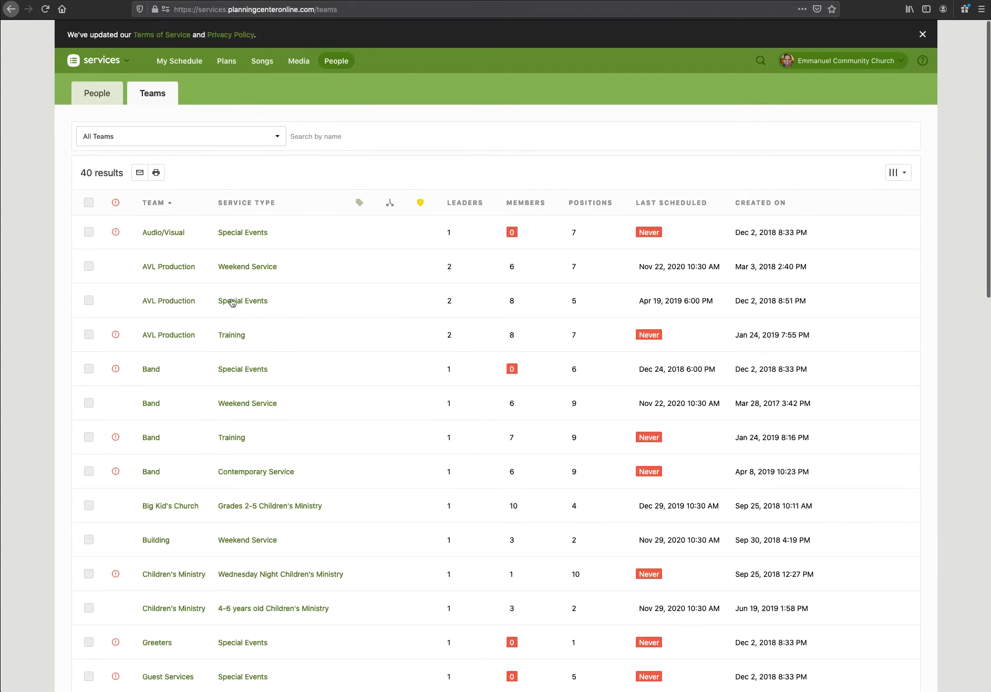
Step: Open the Children's Ministry team of the 4-6 years old Children's Ministry service type to view its members
scroll(184, 355, "down", 5)
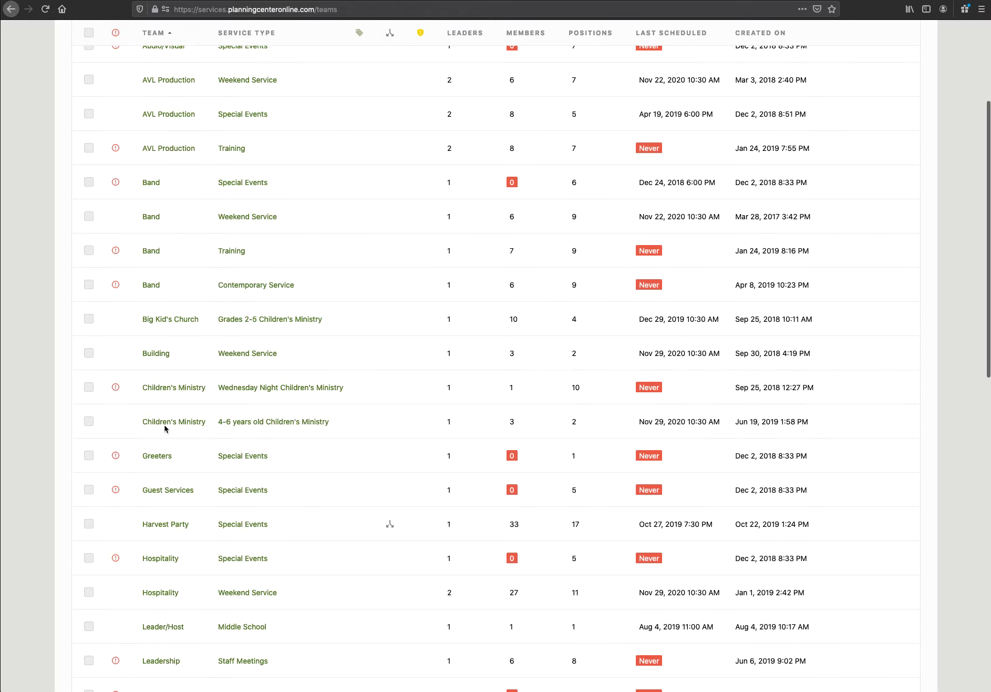
scroll(165, 427, "down", 1)
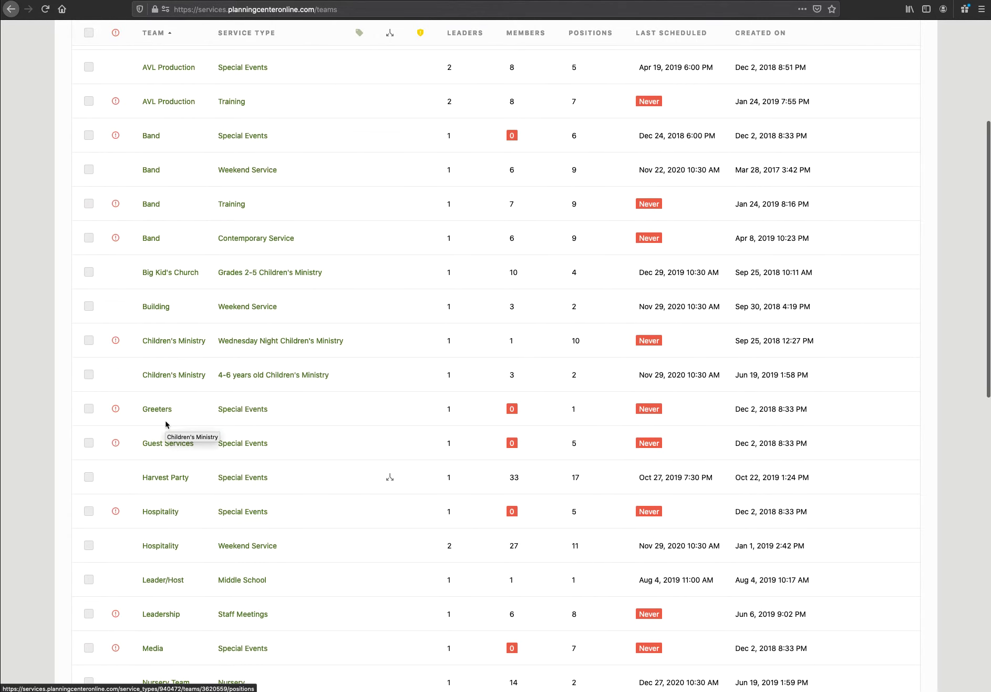
left_click(174, 375)
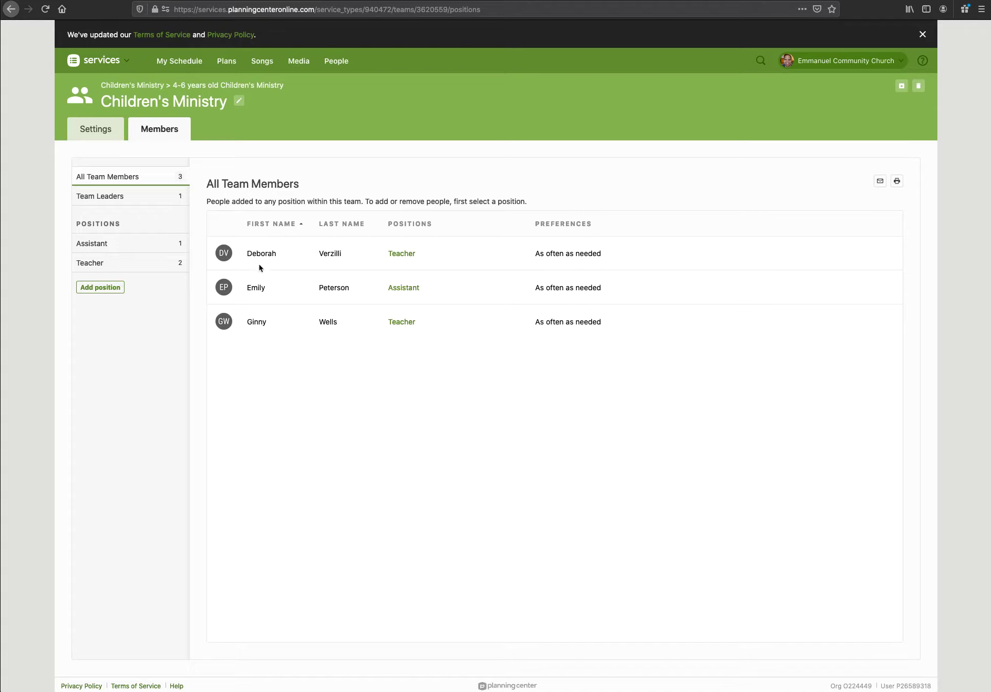
Step: Open the first listed team member's profile and examine the preference options for plans per month, plans per day and scheduling with household members
left_click(223, 258)
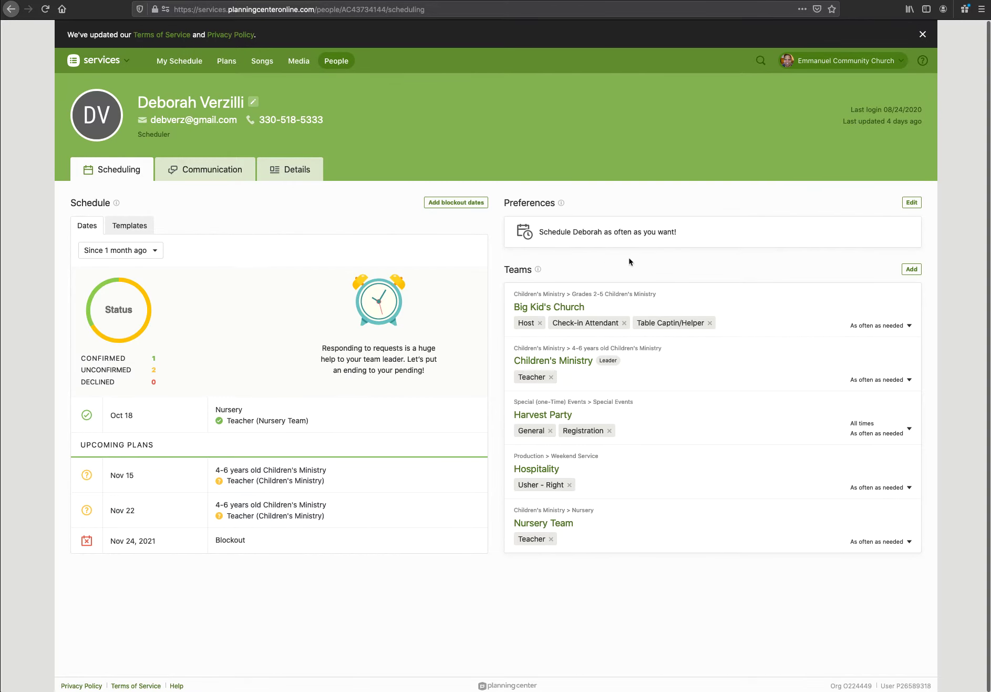
left_click(911, 202)
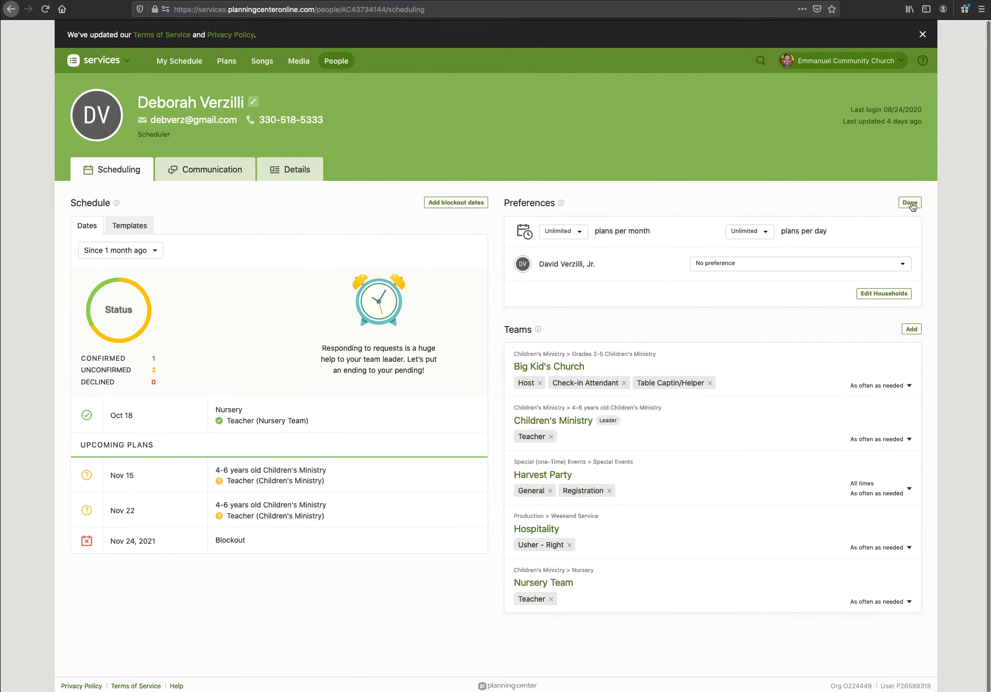
left_click(579, 232)
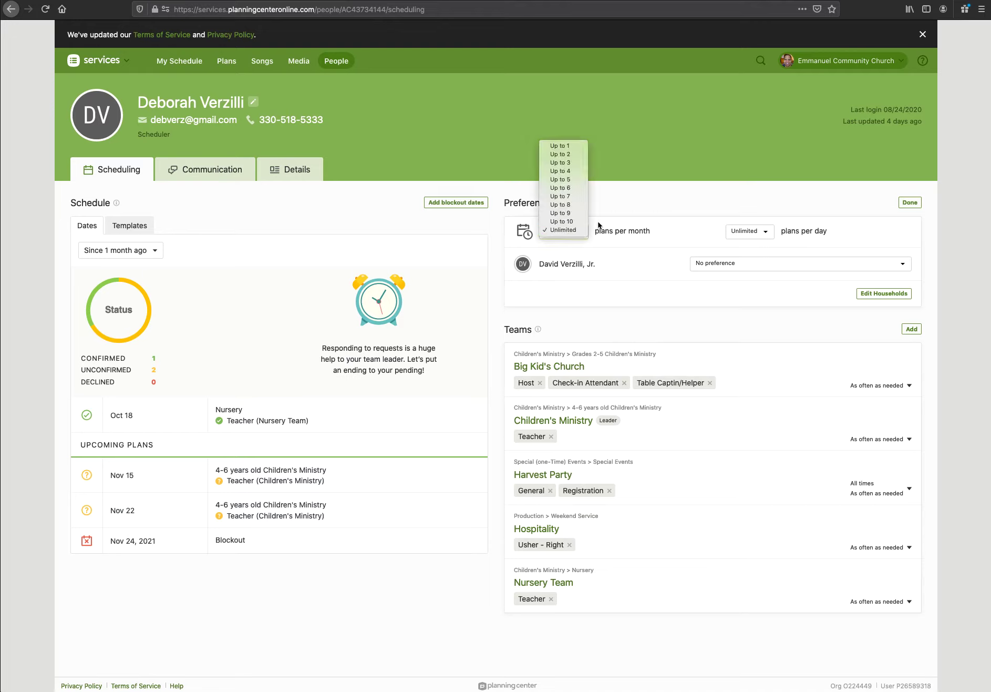
left_click(598, 225)
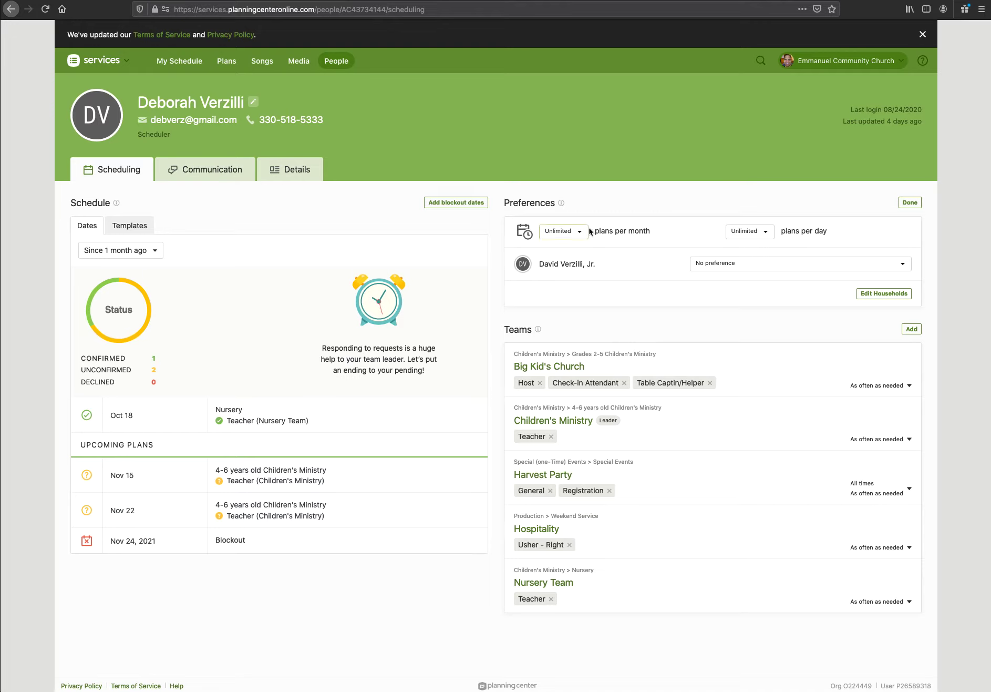
left_click(766, 232)
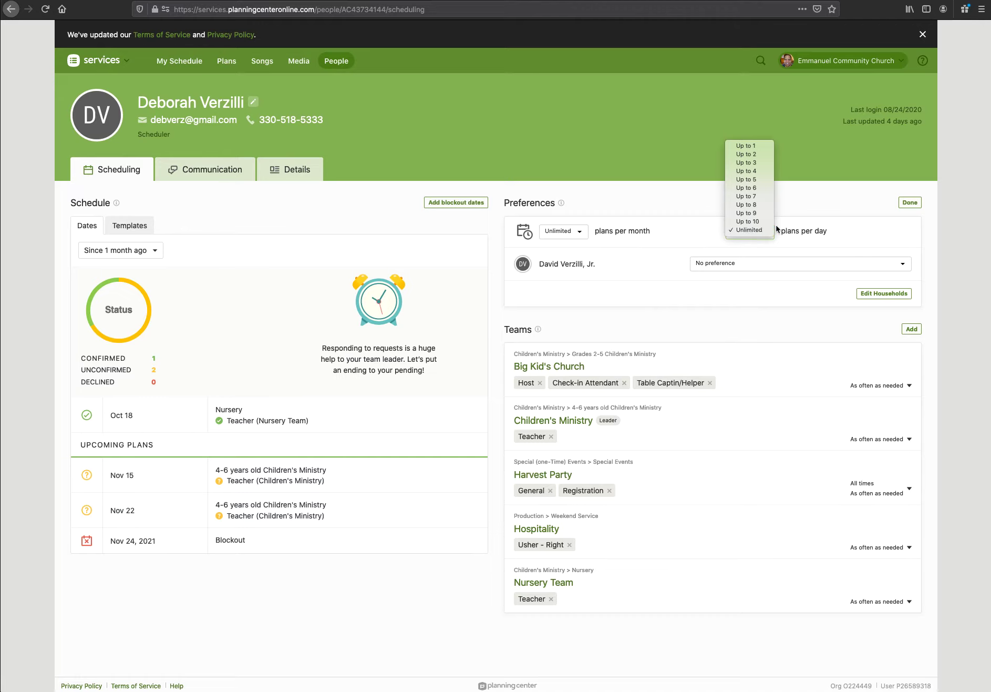
left_click(787, 227)
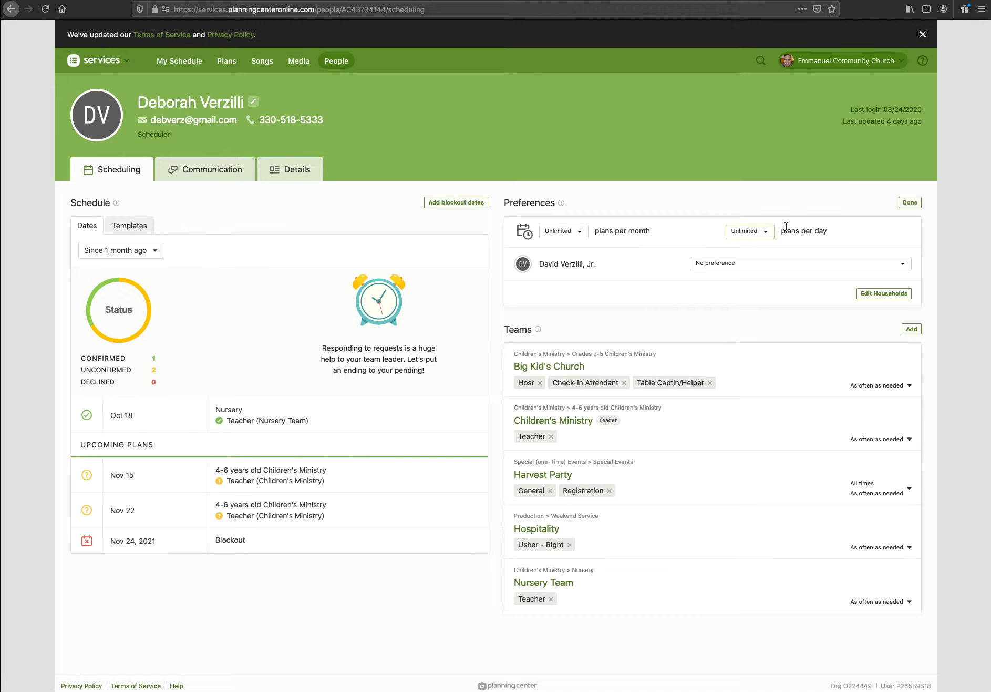
left_click(712, 266)
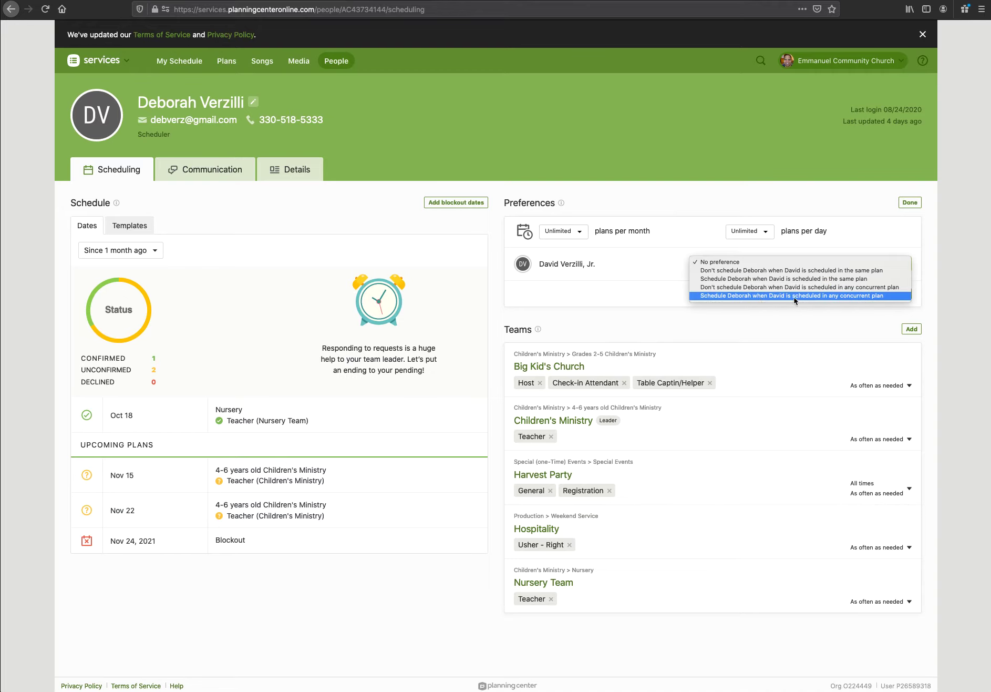
left_click(597, 295)
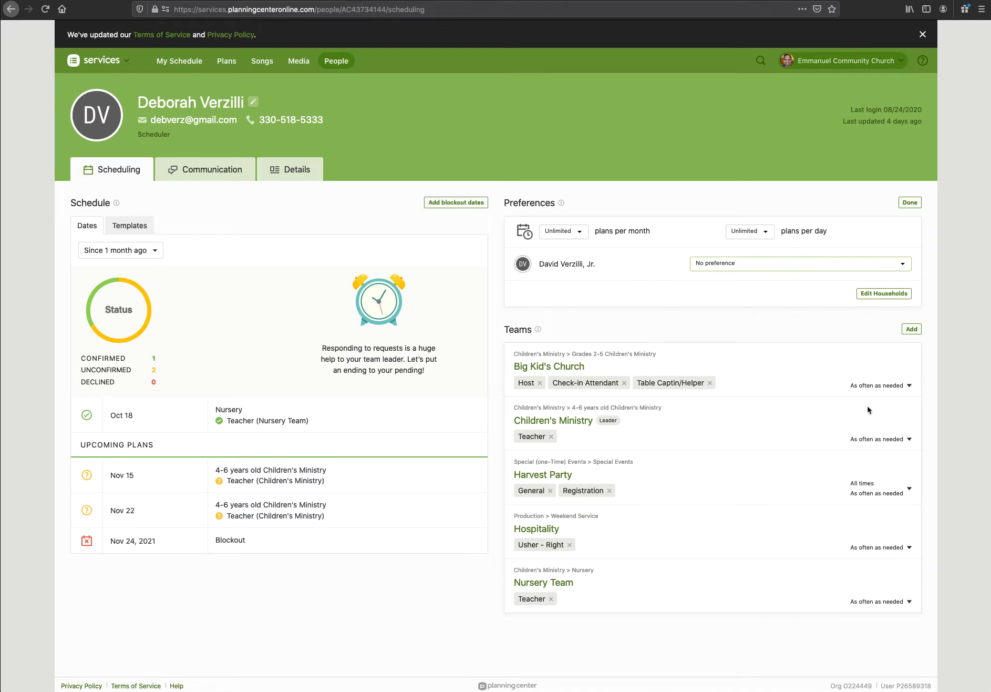
Step: Examine the scheduling frequency options for this person's Big Kid's Church team
left_click(910, 386)
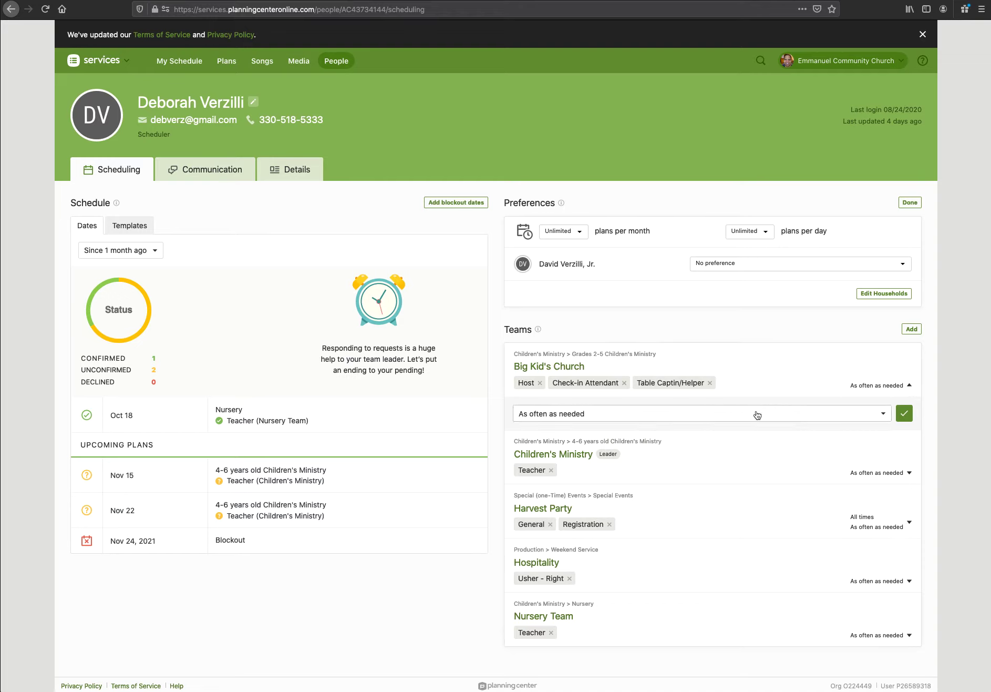
left_click(883, 415)
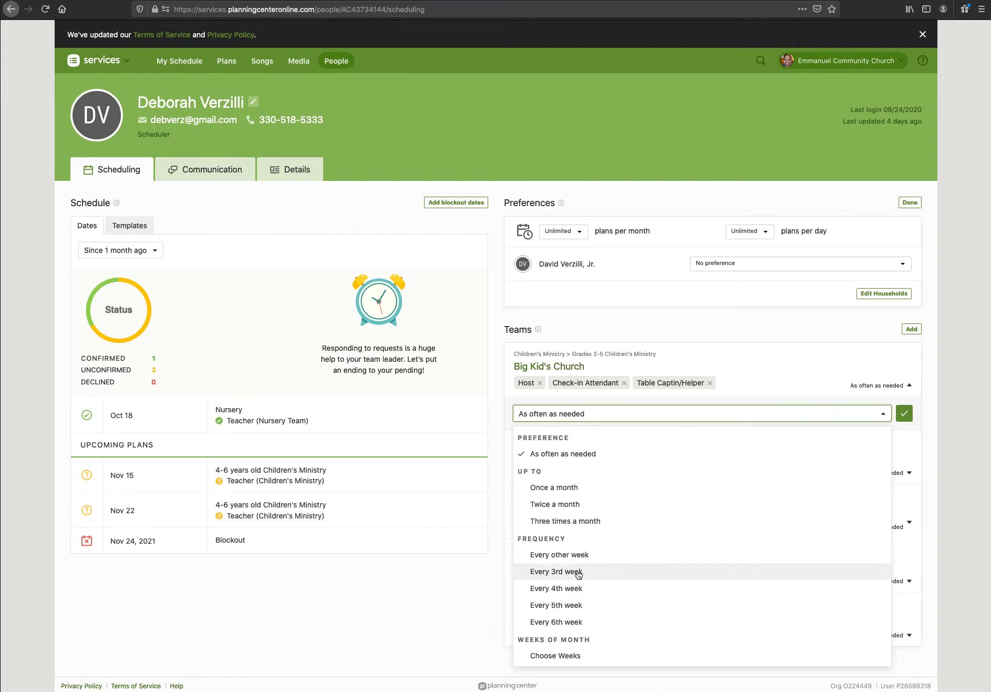
left_click(419, 601)
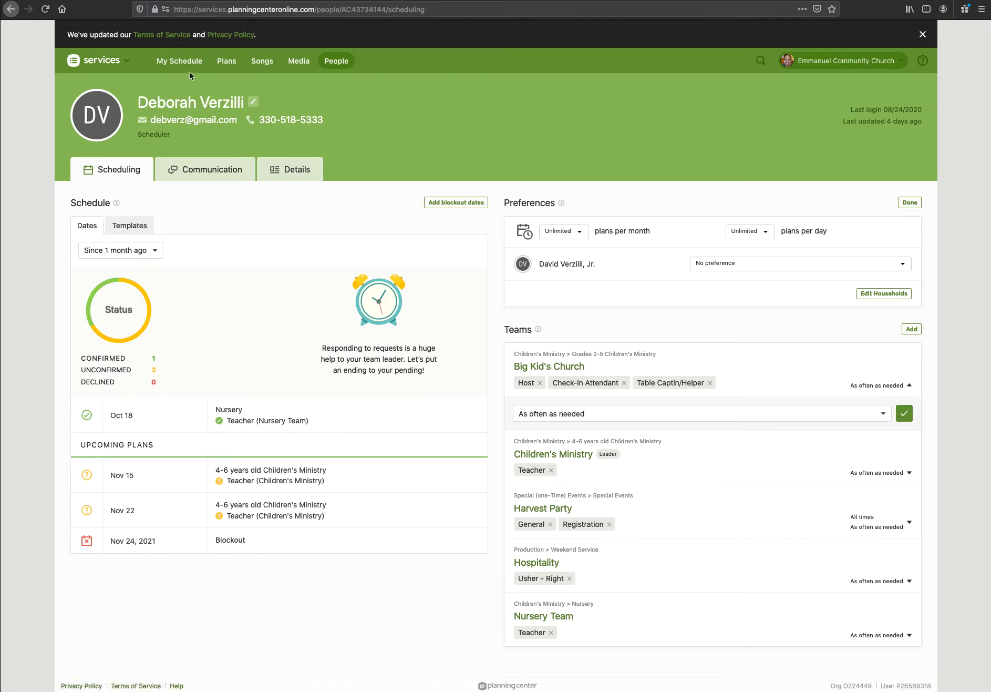
Step: Return to the Production plans and open the Weekend Service's November 29, 2020 plan
left_click(227, 61)
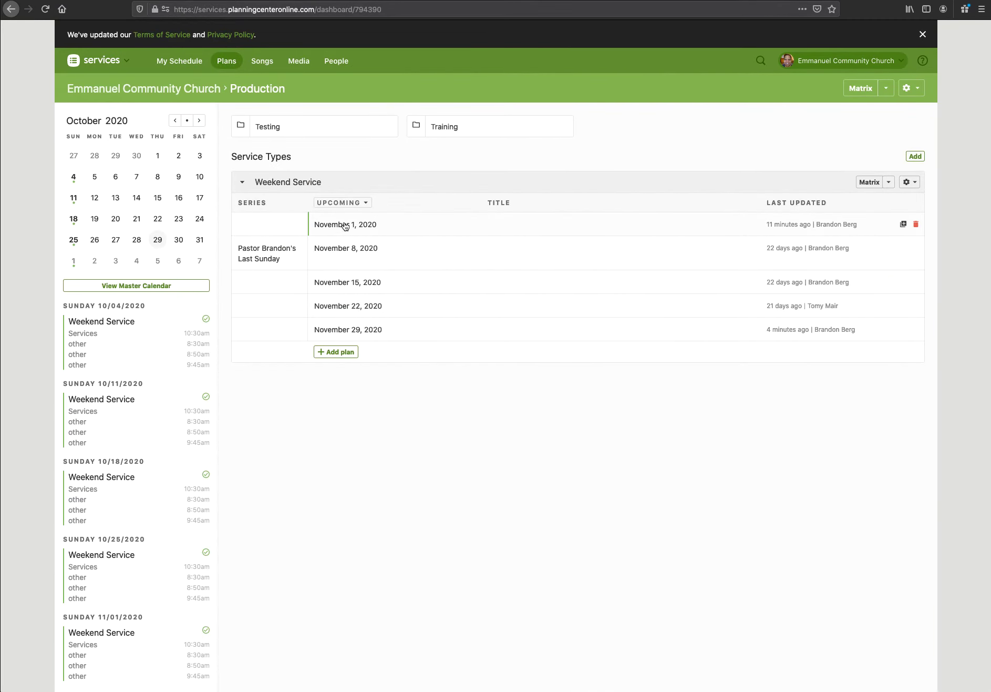
left_click(341, 229)
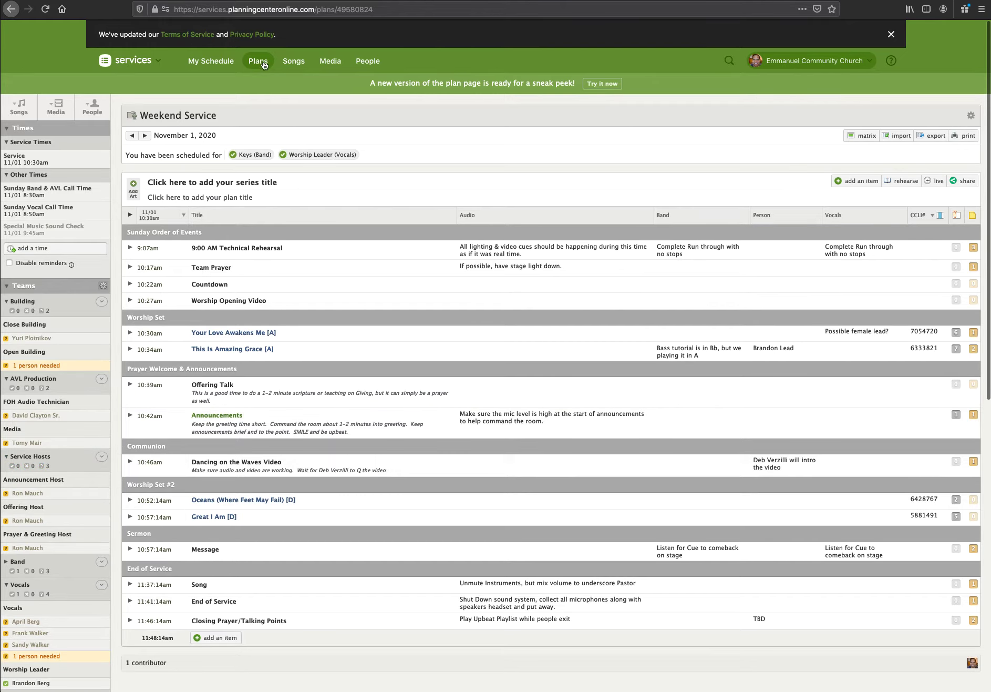
mouse_move(265, 66)
left_click(236, 144)
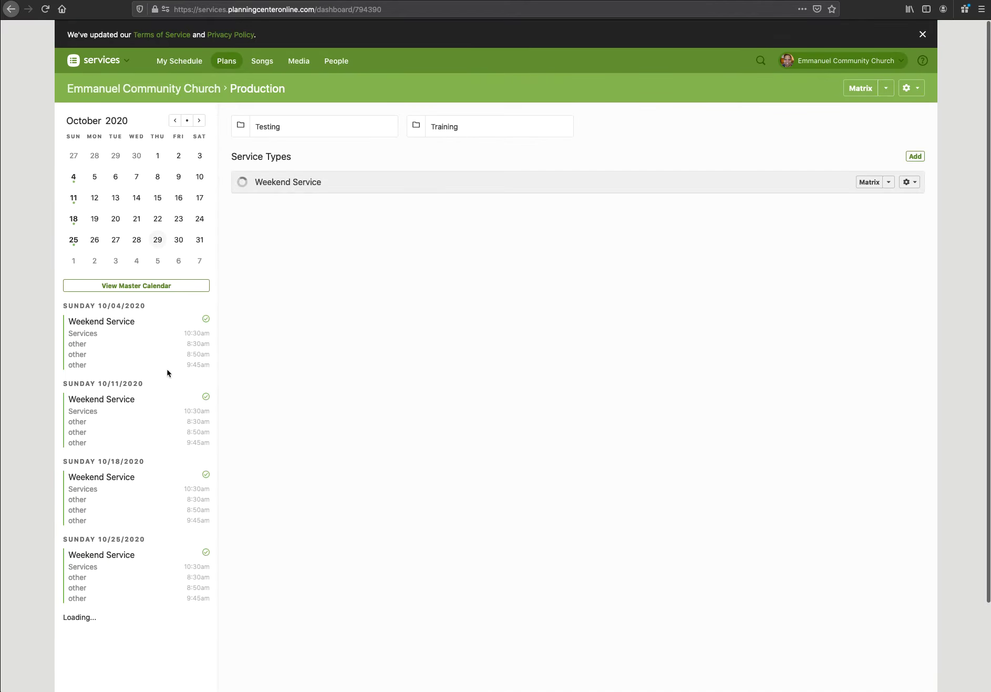
left_click(359, 335)
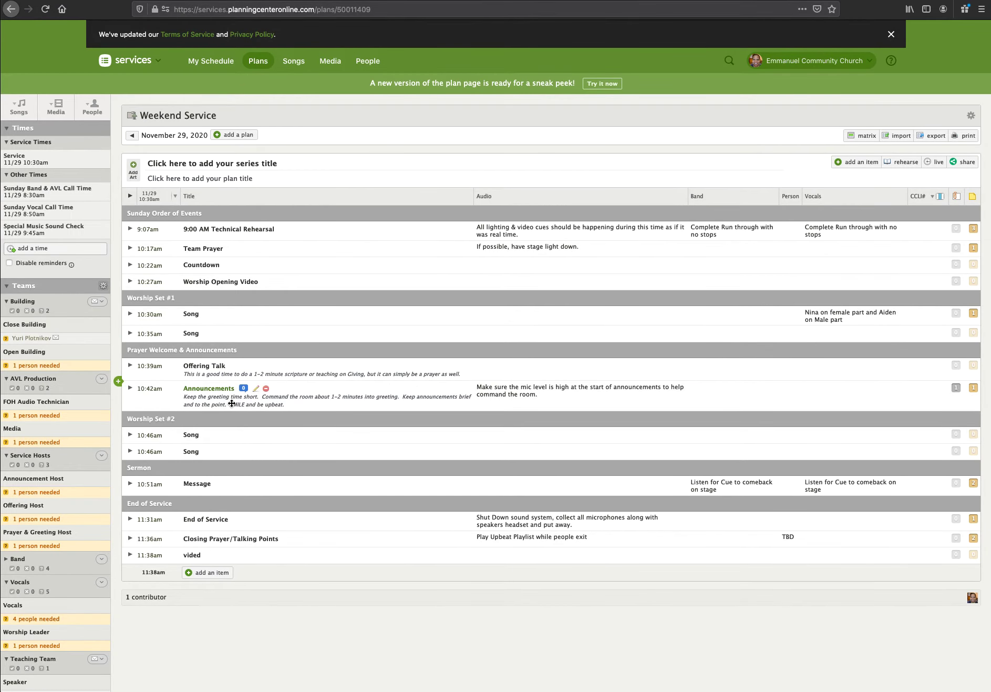
Step: Examine the plan's teams, checking the scheduled people's prepared notifications and the positions still needing people
mouse_move(55, 340)
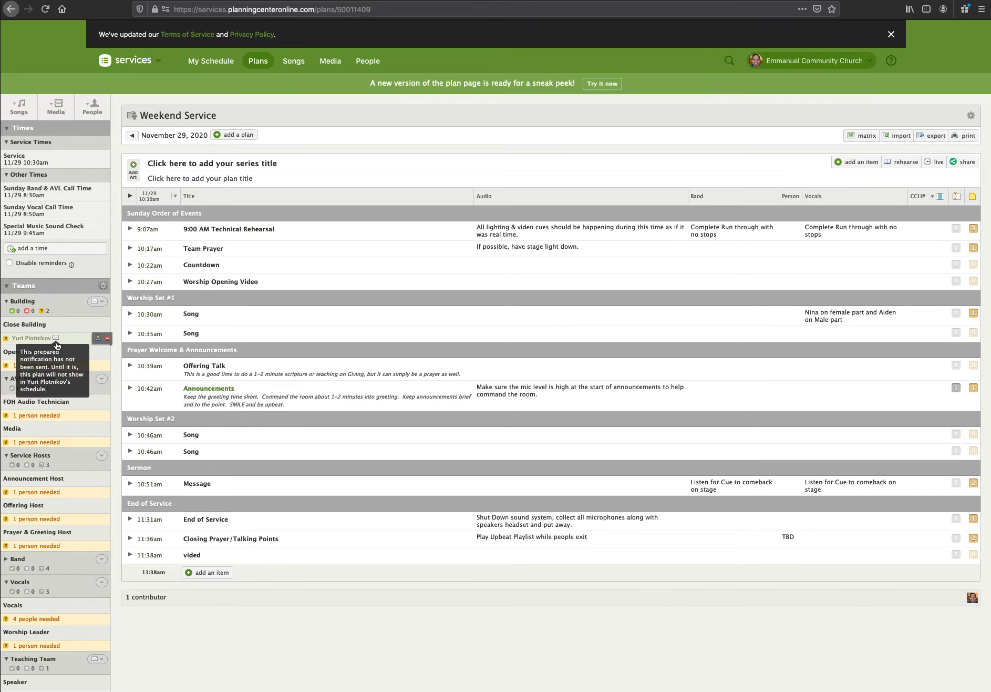
scroll(57, 338, "down", 5)
scroll(57, 338, "down", 6)
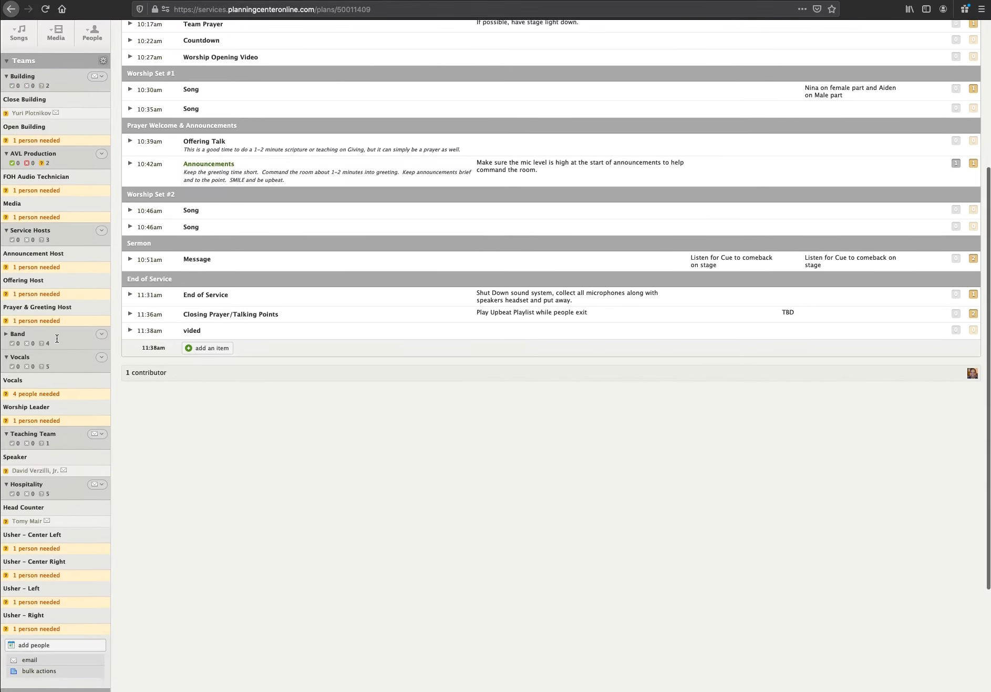
mouse_move(64, 425)
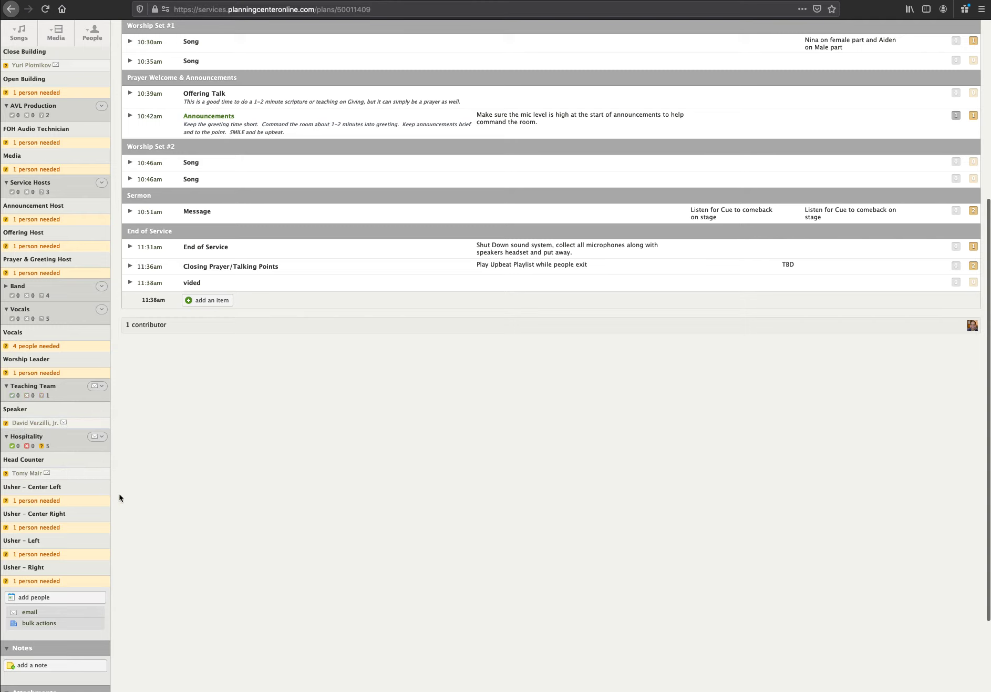
scroll(72, 493, "down", 3)
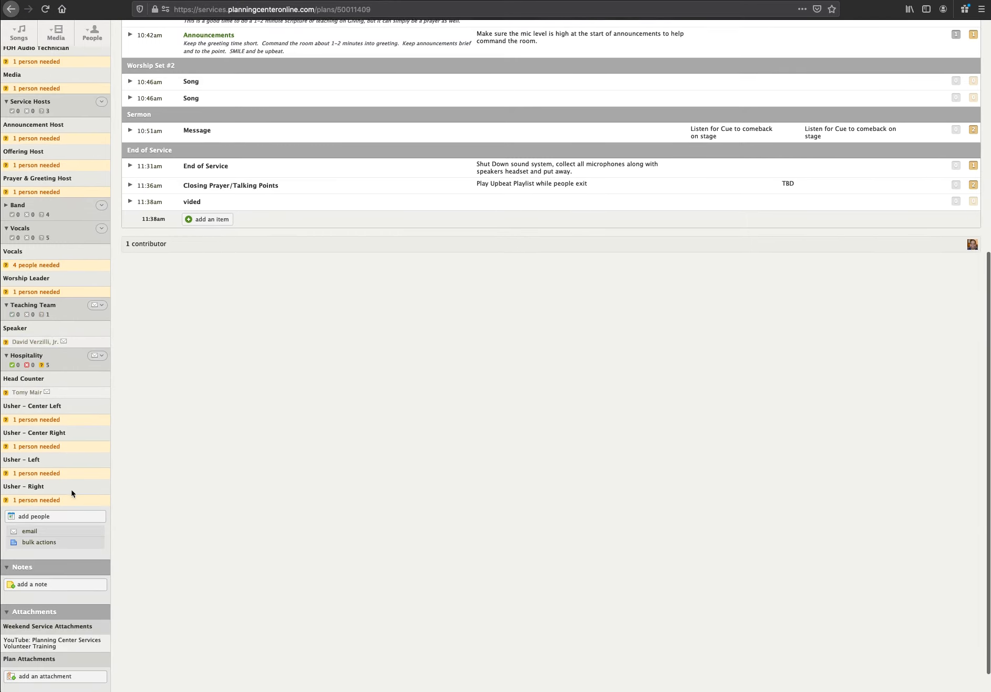
Step: Review the recipients and the draft scheduling email for the November 29 plan's pending people with prepared notifications, and cancel it unsent
left_click(31, 532)
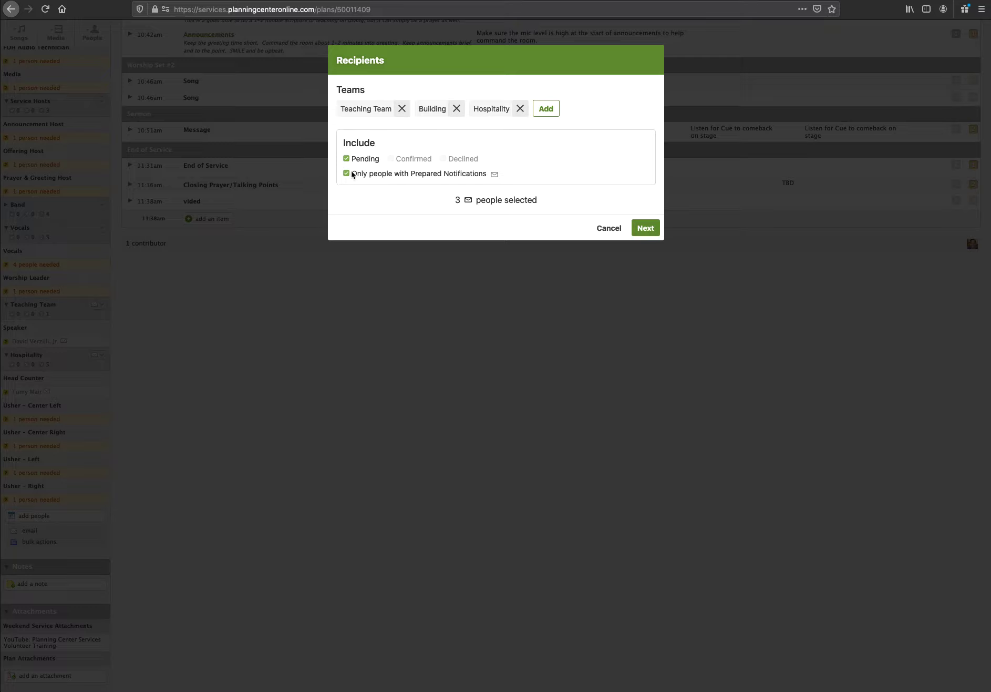
left_click(641, 230)
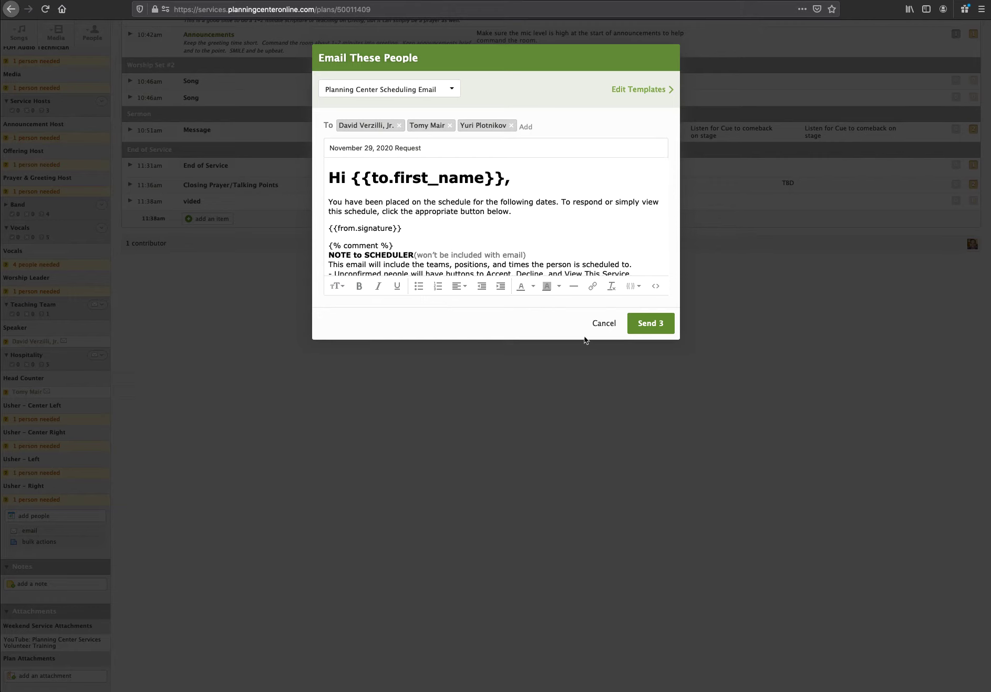
left_click(602, 324)
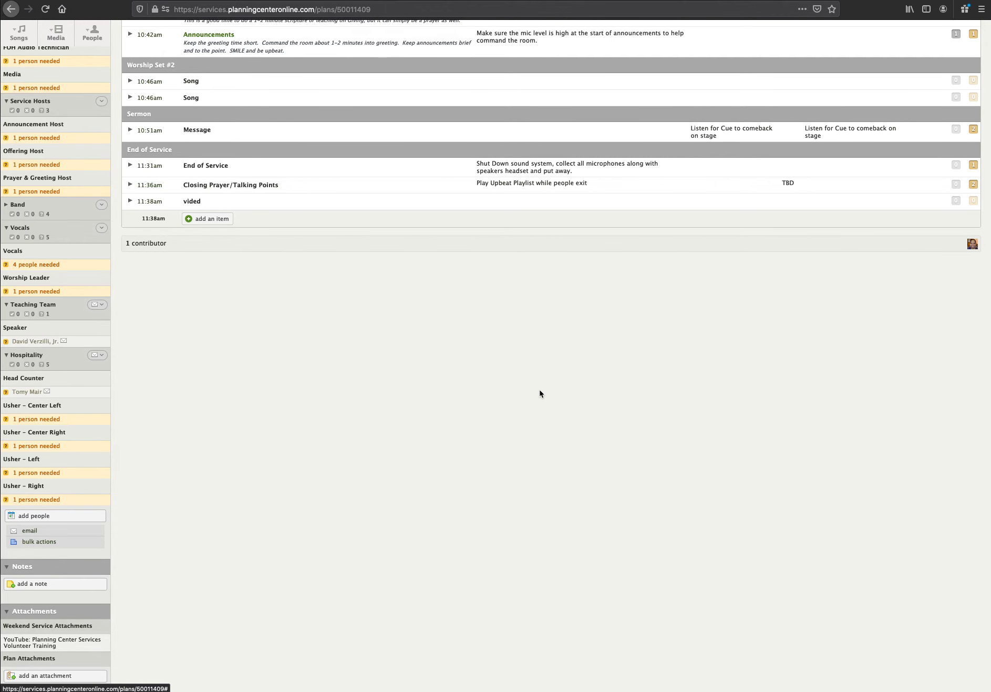
Step: Open the Weekend Service's matrix from the Production plans and expand its Vocals team section
scroll(540, 393, "up", 3)
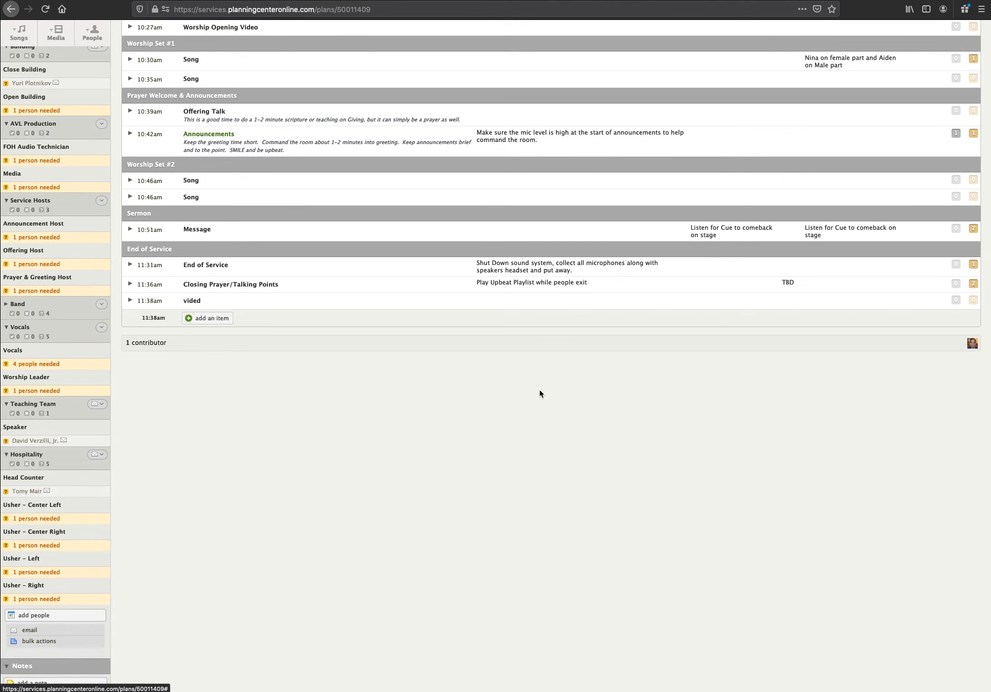
scroll(540, 394, "up", 8)
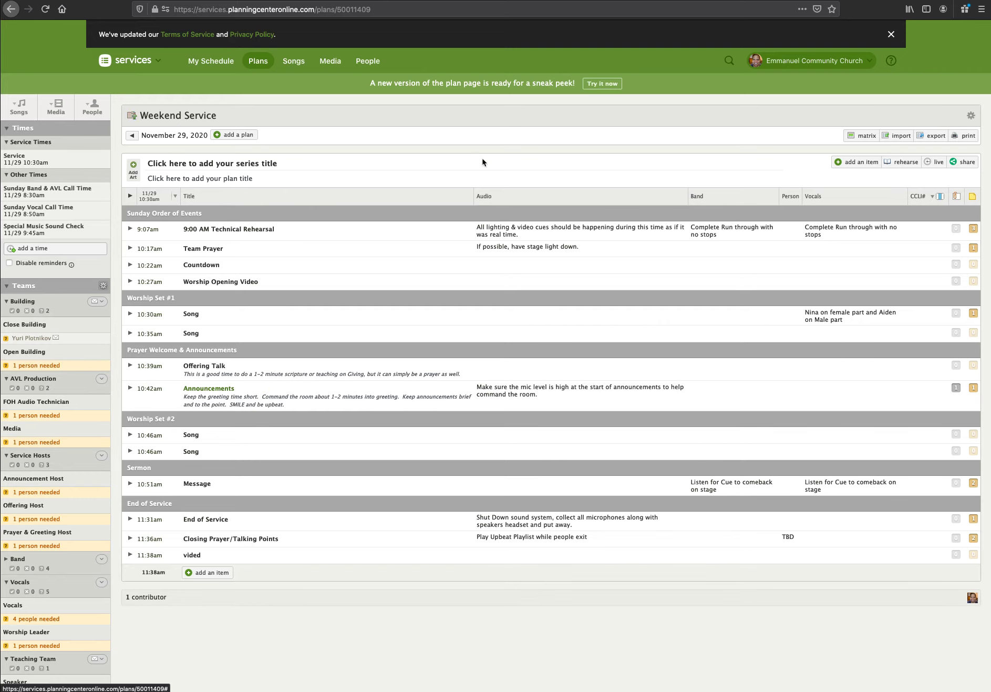
left_click(863, 138)
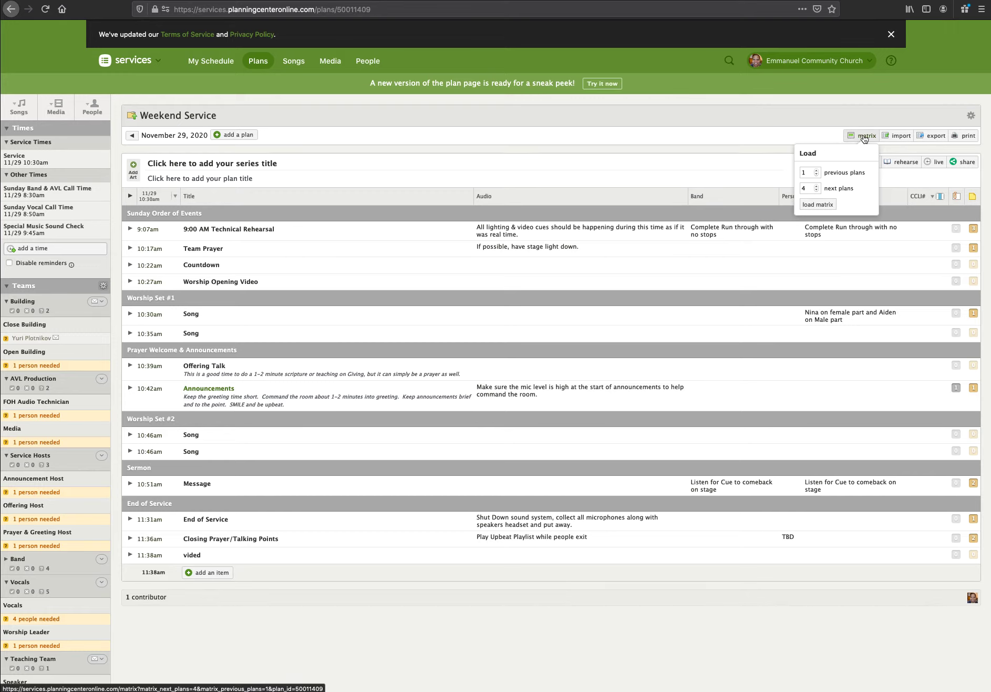
left_click(260, 61)
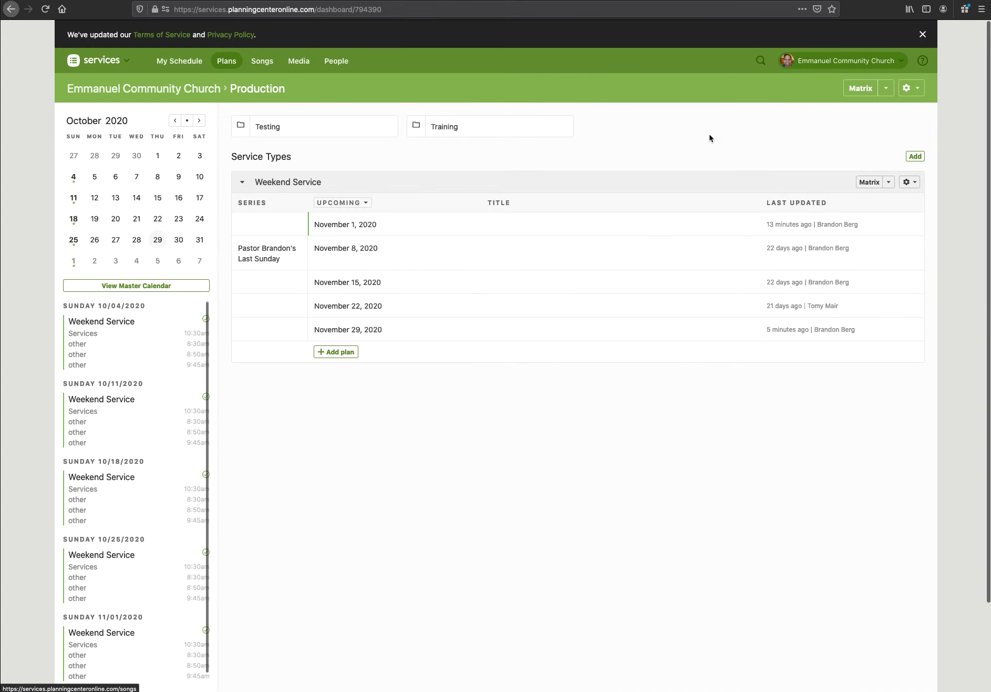
left_click(874, 187)
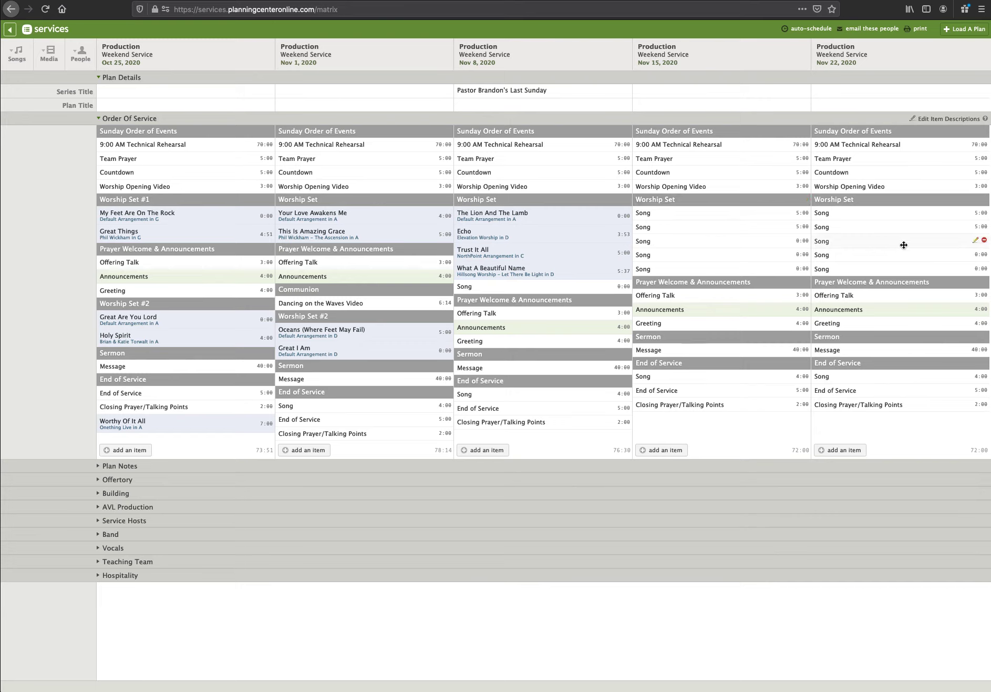
left_click(99, 548)
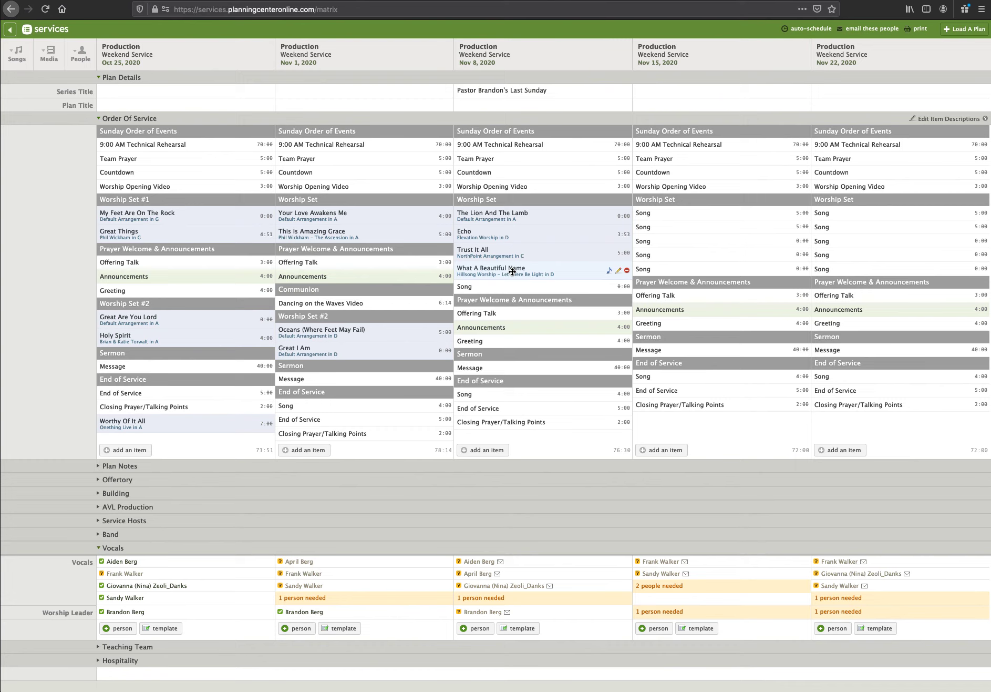
Step: Start an email to all teams across all 5 plans, including only pending people with prepared notifications and excluding confirmed ones
left_click(874, 33)
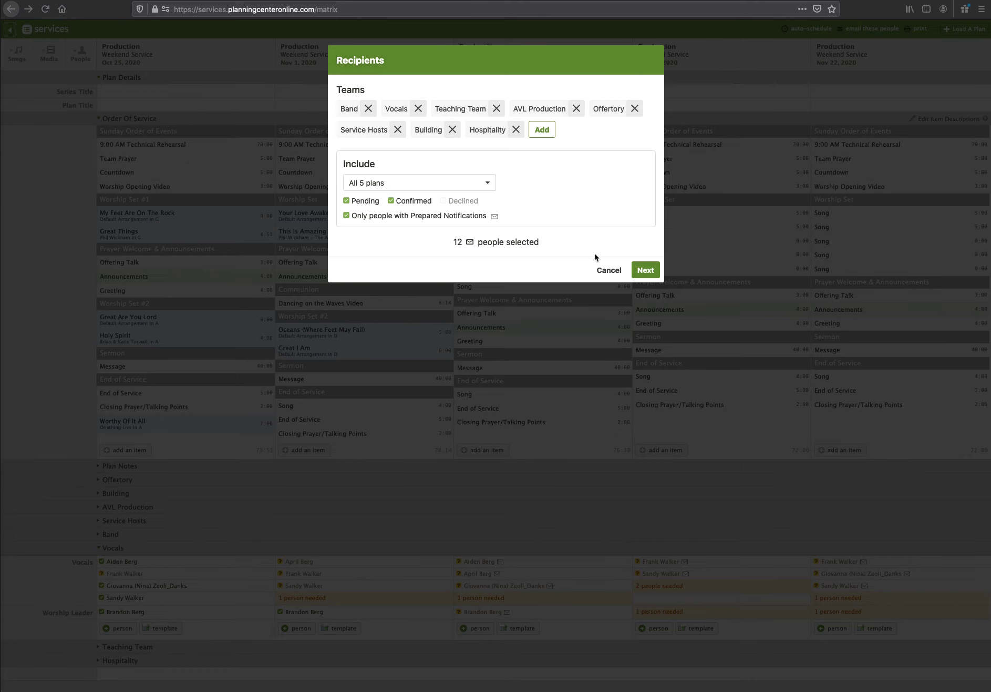
left_click(392, 201)
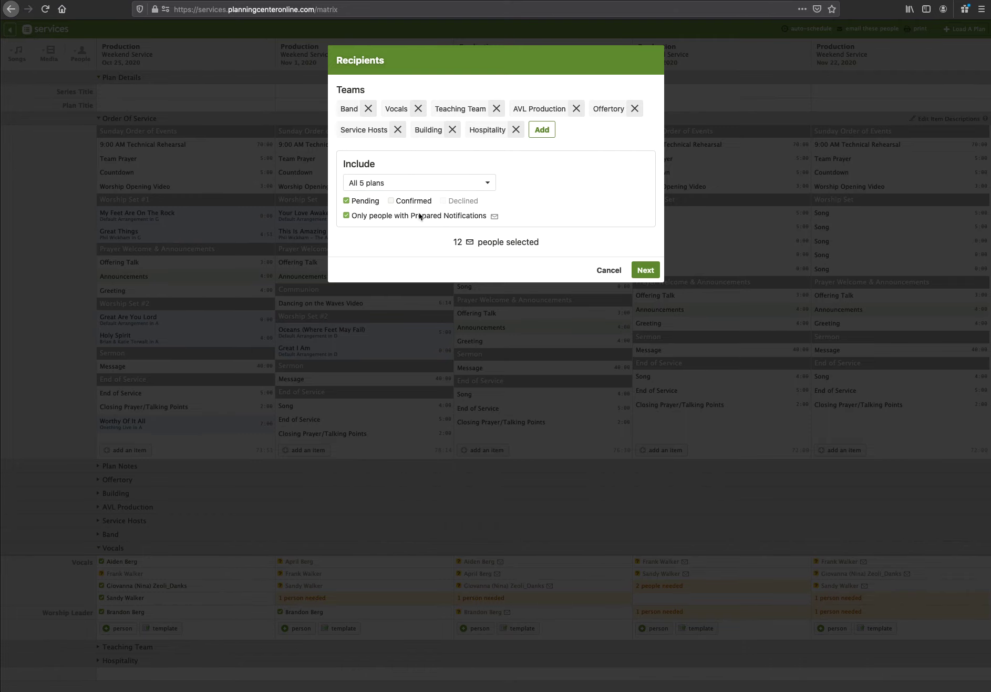
left_click(645, 270)
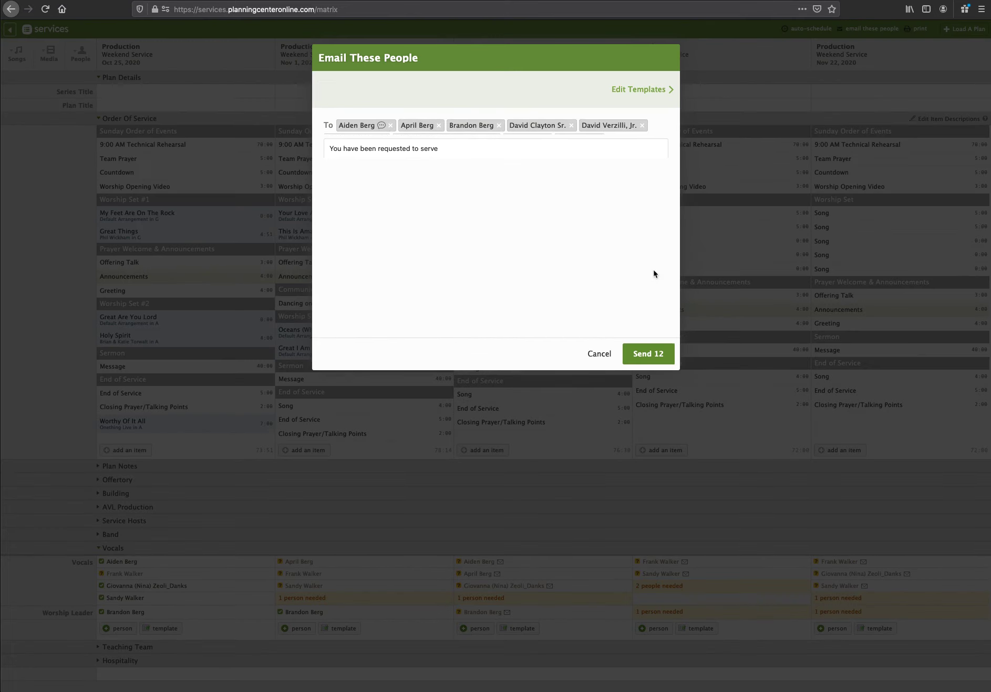